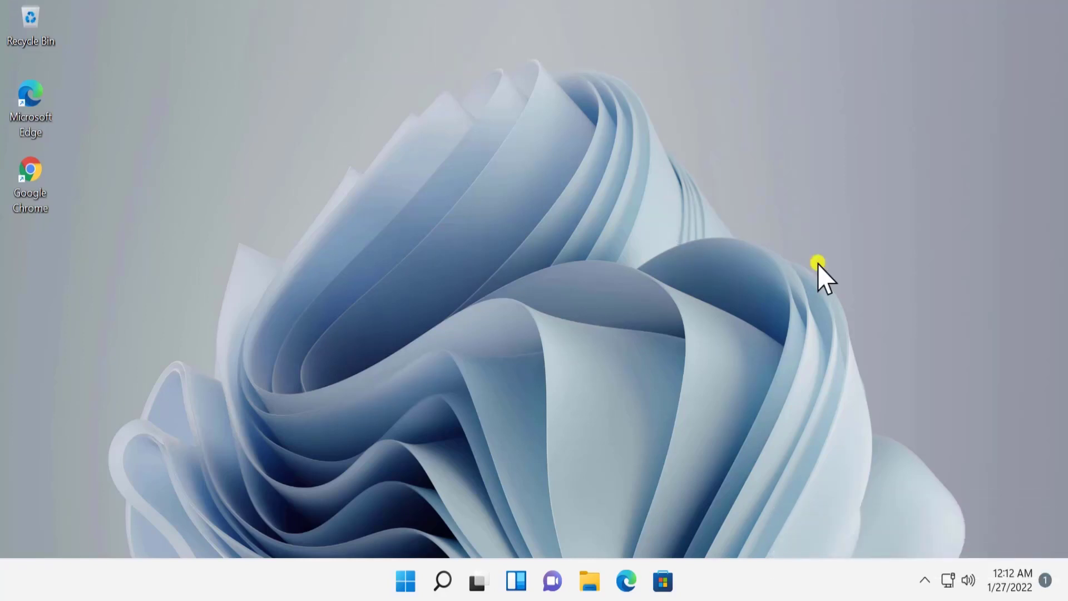
Search for "control" and open Control Panel
{"action": "left_click", "coordinate": [406, 580]}
{"action": "left_click", "coordinate": [522, 92]}
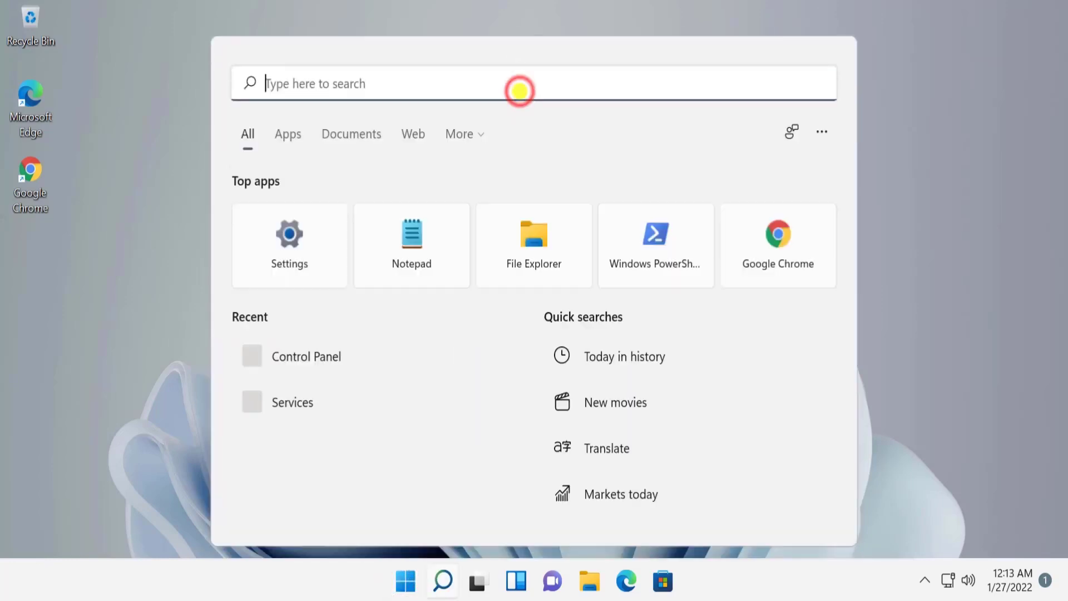
{"action": "type", "text": "control"}
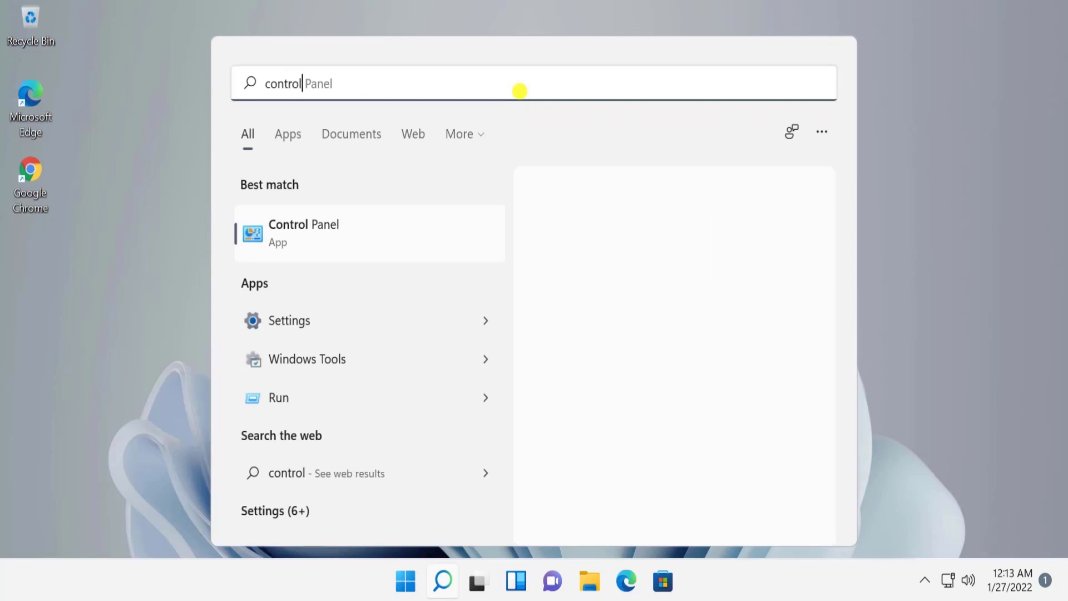
{"action": "left_click", "coordinate": [581, 365]}
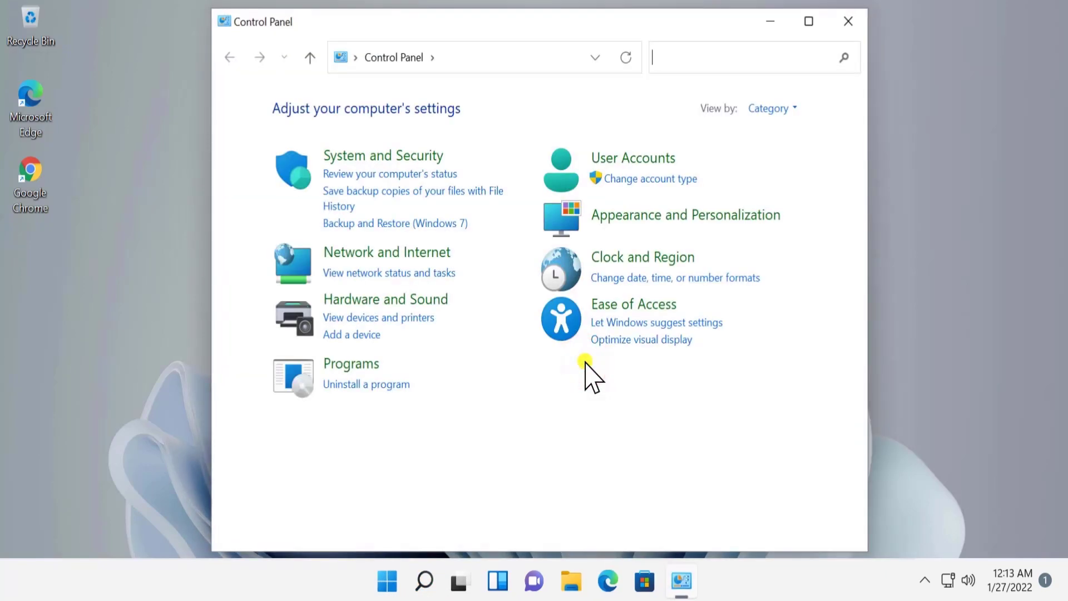
Open the advanced sharing settings from the Network and Sharing Center in Network and Internet
{"action": "left_click", "coordinate": [408, 255]}
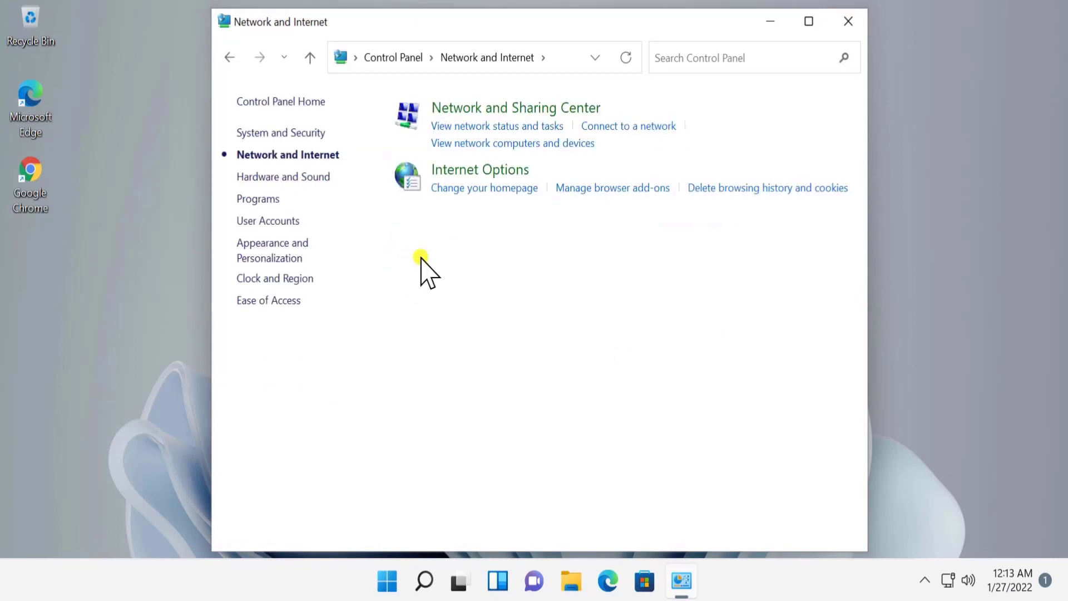
{"action": "left_click", "coordinate": [498, 108]}
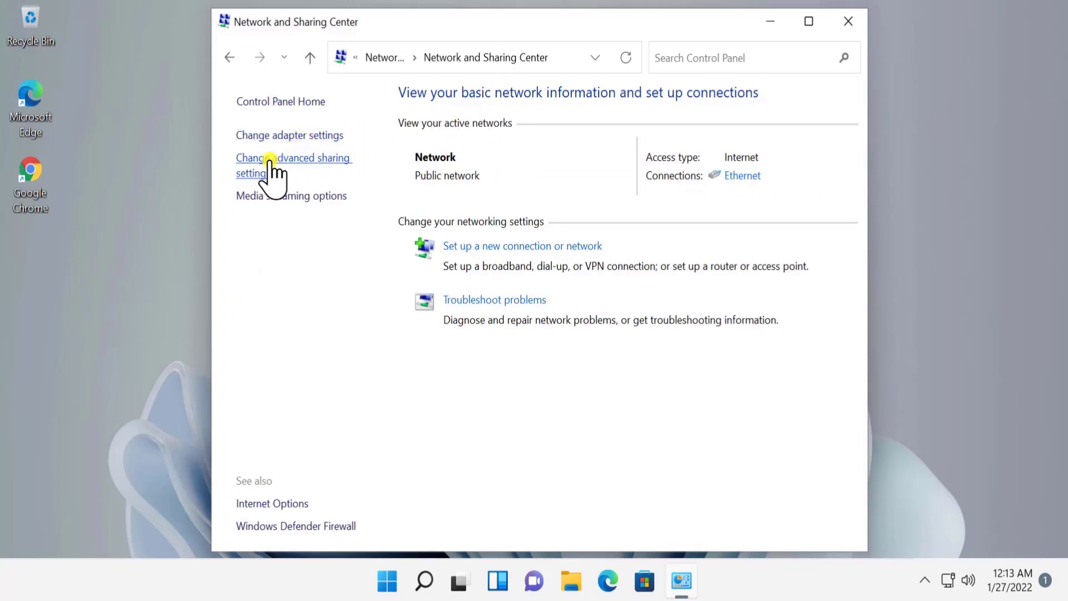
{"action": "left_click", "coordinate": [334, 160]}
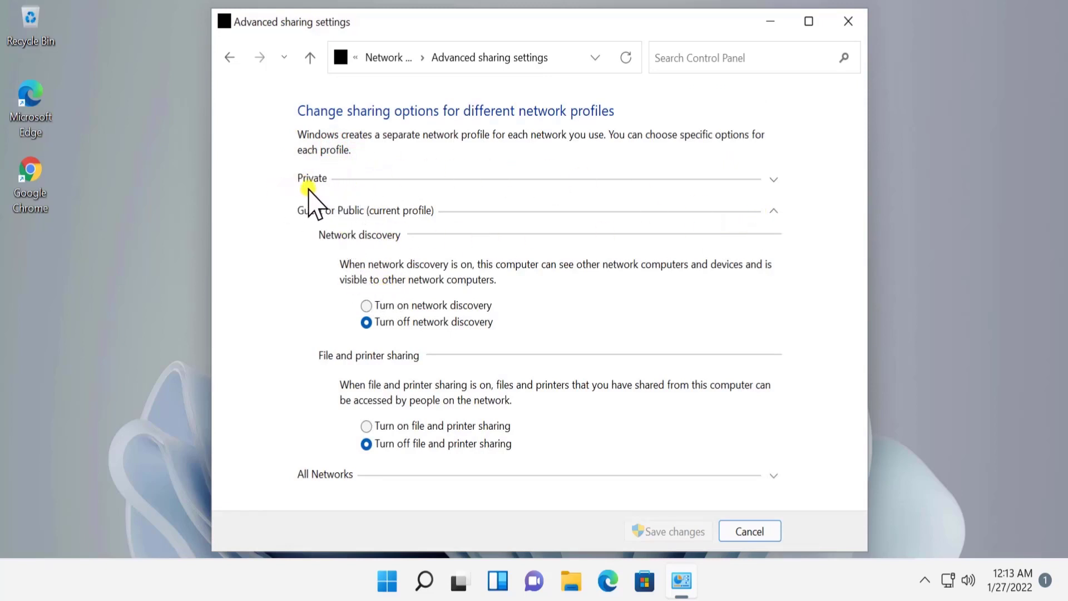
Turn on file and printer sharing for the Private network profile, save the changes and close Control Panel
{"action": "left_click", "coordinate": [773, 211]}
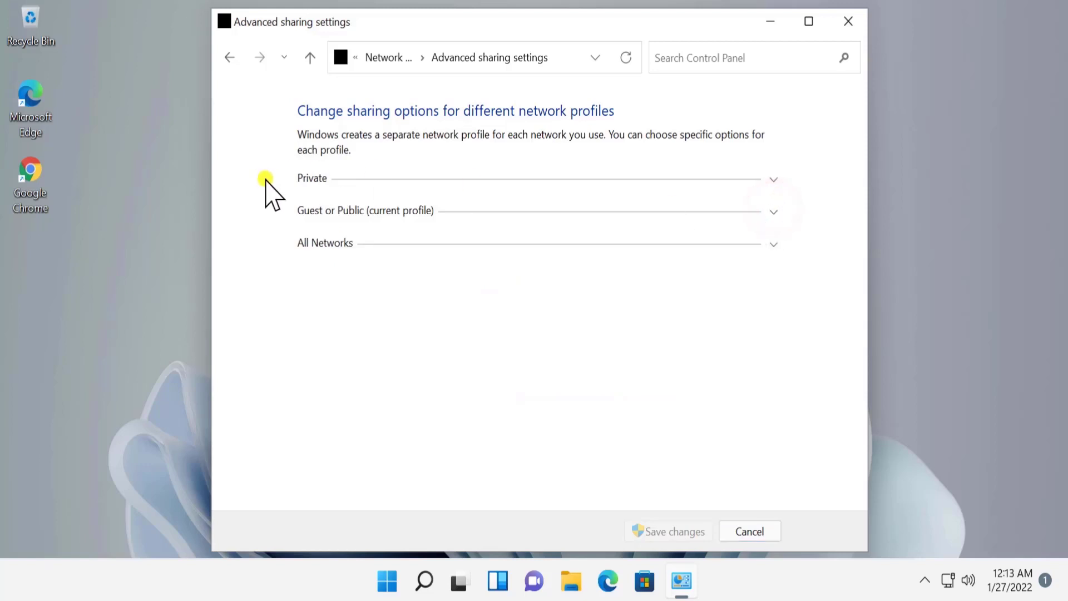
{"action": "left_click", "coordinate": [774, 178]}
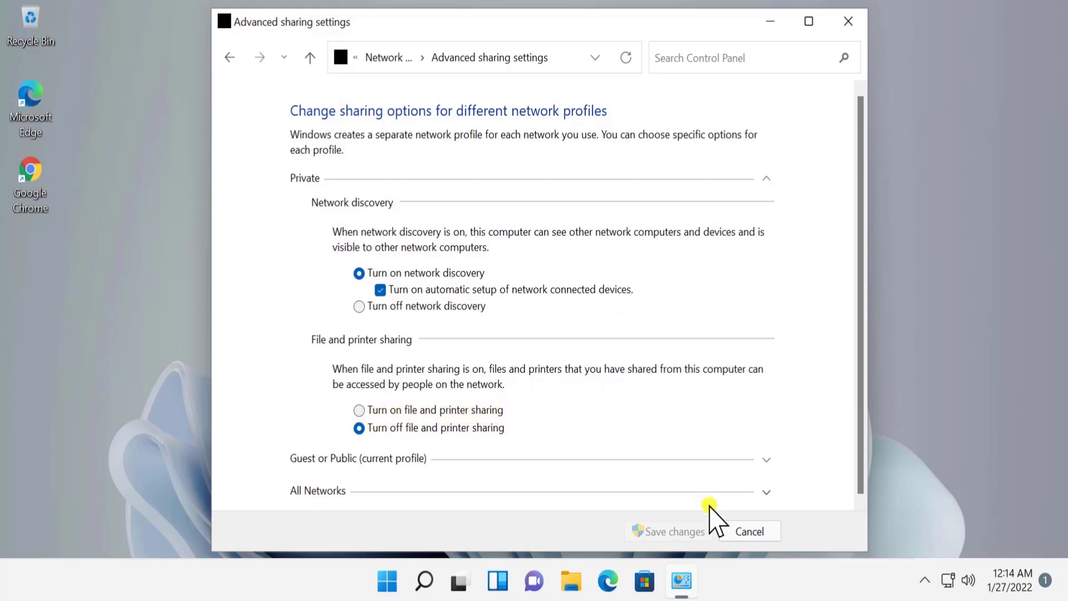
{"action": "left_click", "coordinate": [360, 410]}
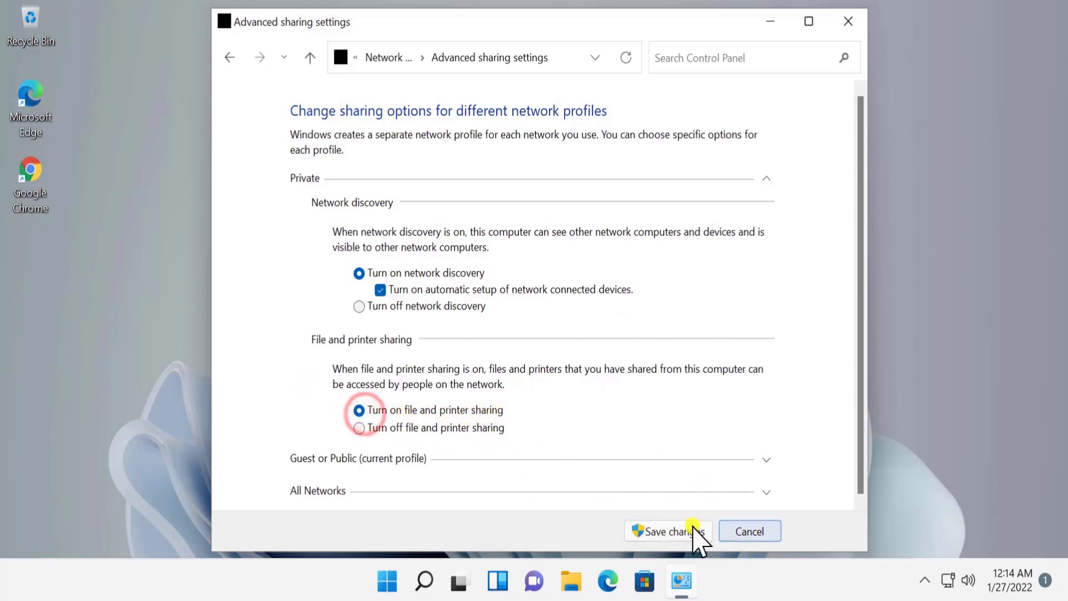
{"action": "left_click", "coordinate": [673, 530]}
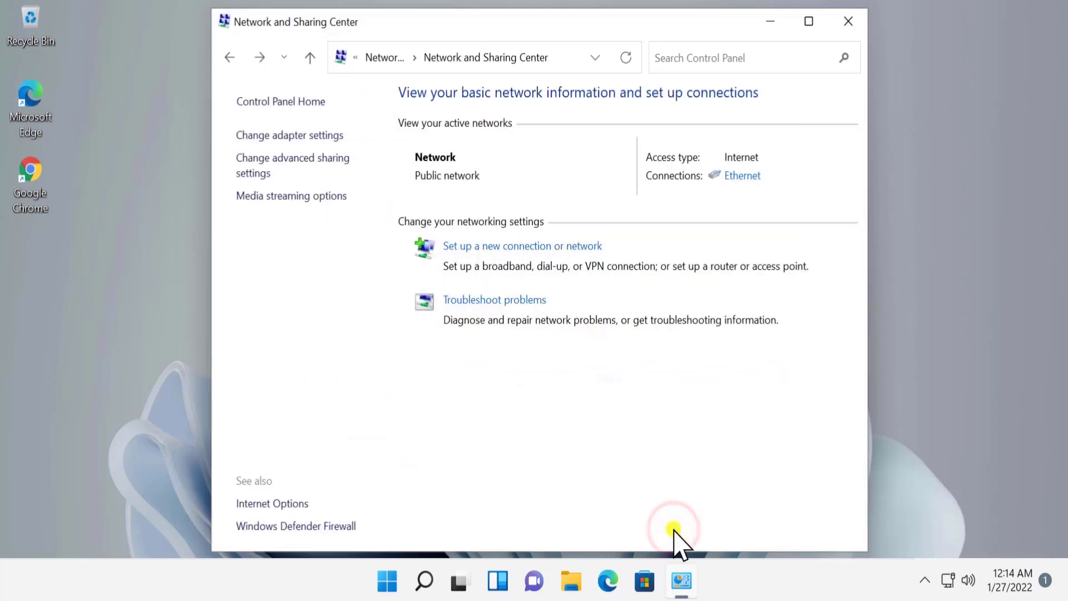
{"action": "left_click", "coordinate": [845, 23]}
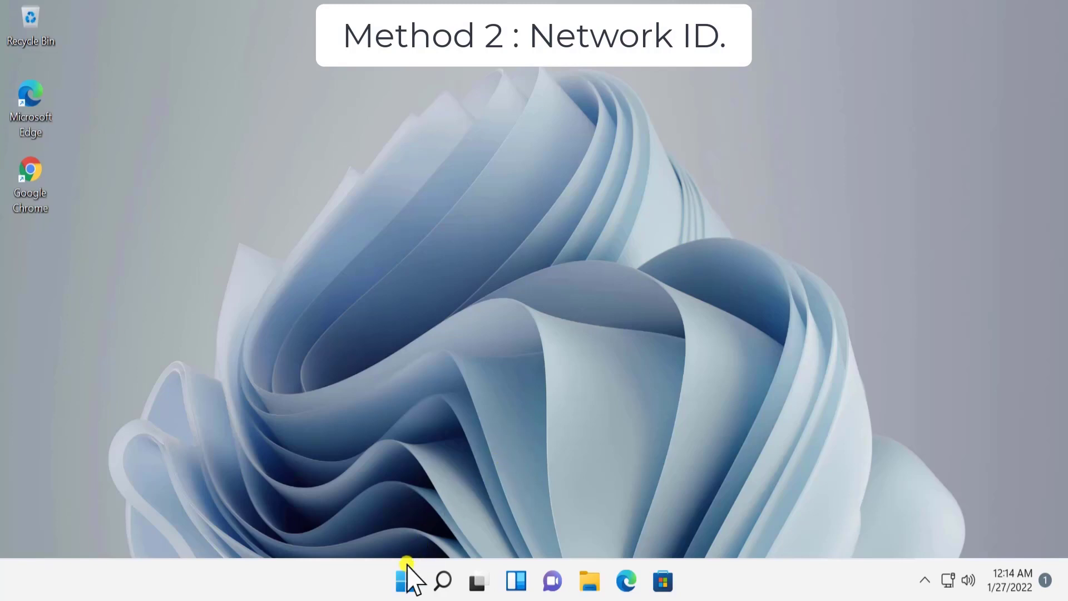
Open System Properties from the About page of the system settings and show the Computer Name options
{"action": "left_click", "coordinate": [405, 581]}
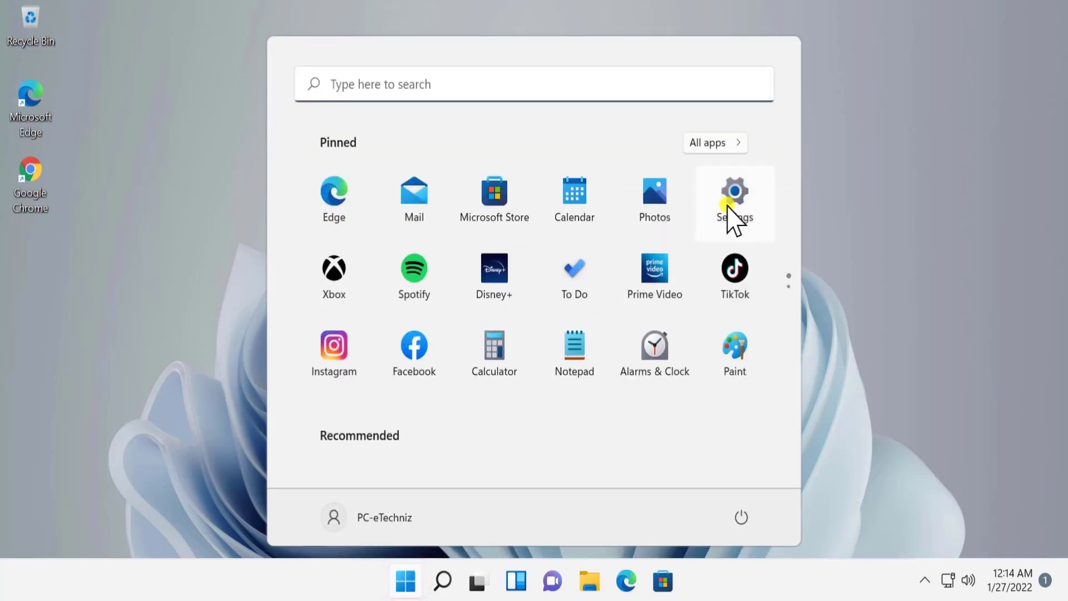
{"action": "left_click", "coordinate": [728, 206]}
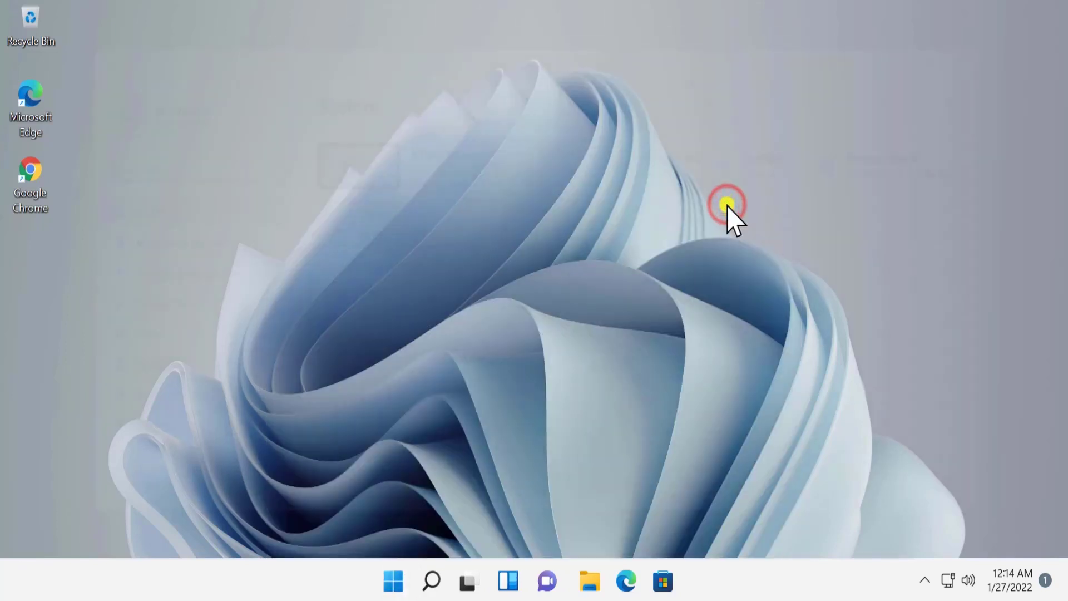
{"action": "scroll", "coordinate": [574, 328], "scroll_direction": "down", "scroll_amount": 10}
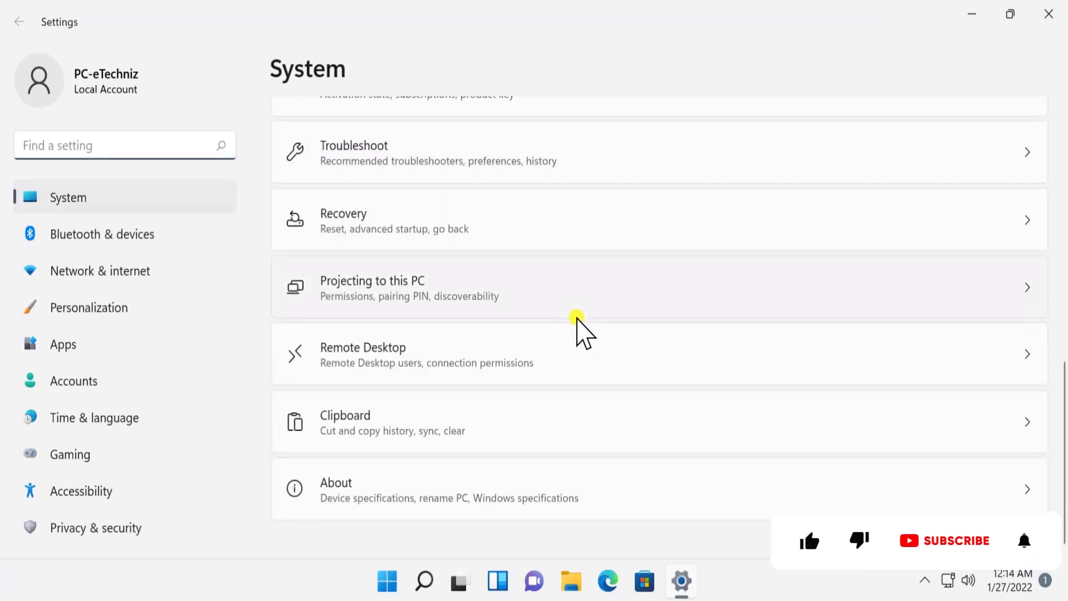
{"action": "left_click", "coordinate": [422, 490]}
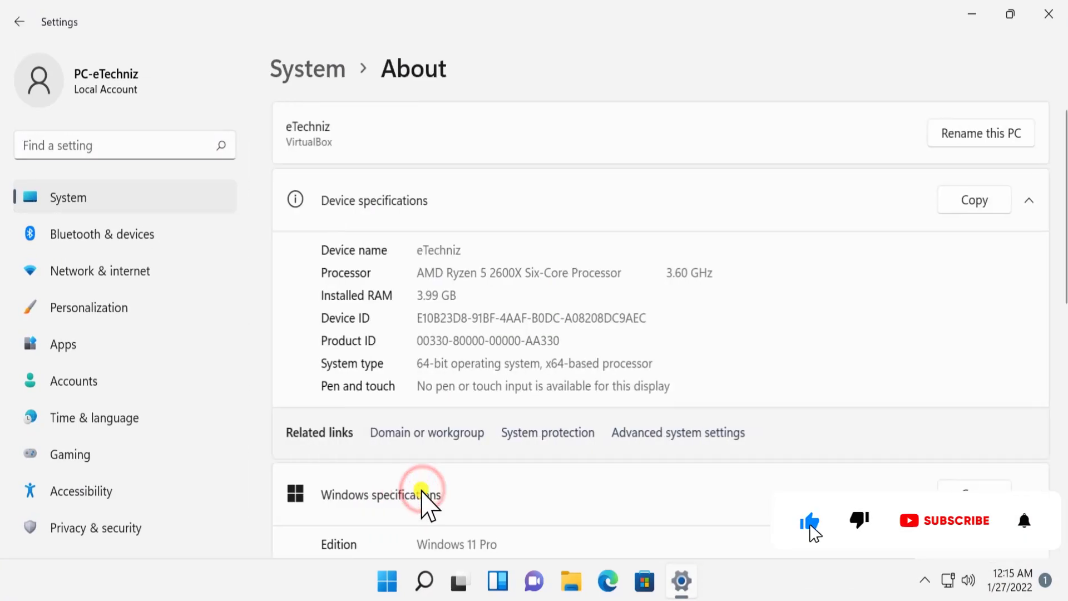
{"action": "scroll", "coordinate": [535, 404], "scroll_direction": "down", "scroll_amount": 2}
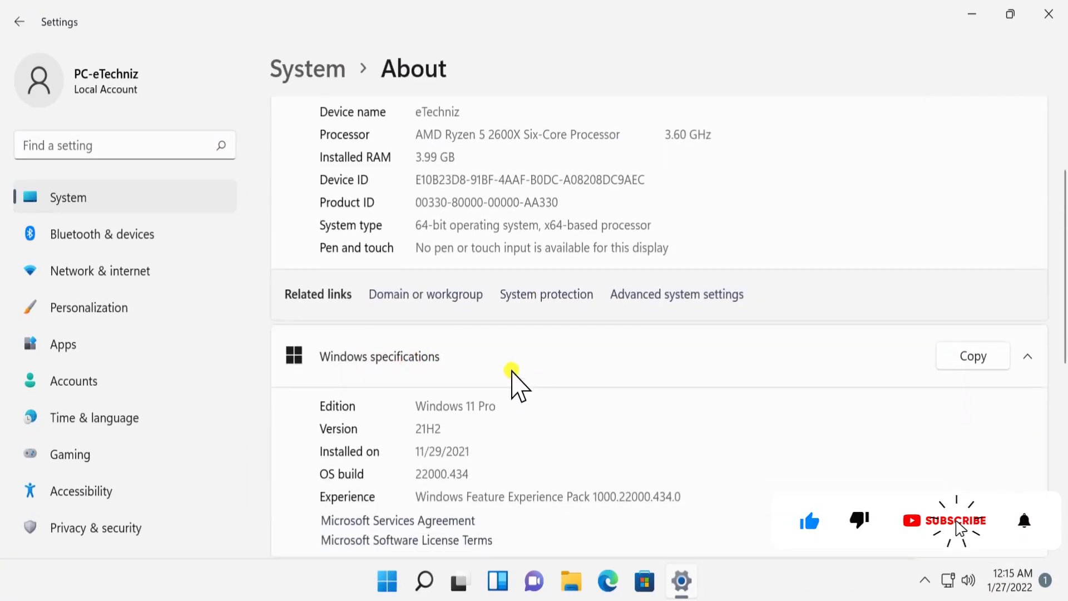
{"action": "left_click", "coordinate": [556, 295]}
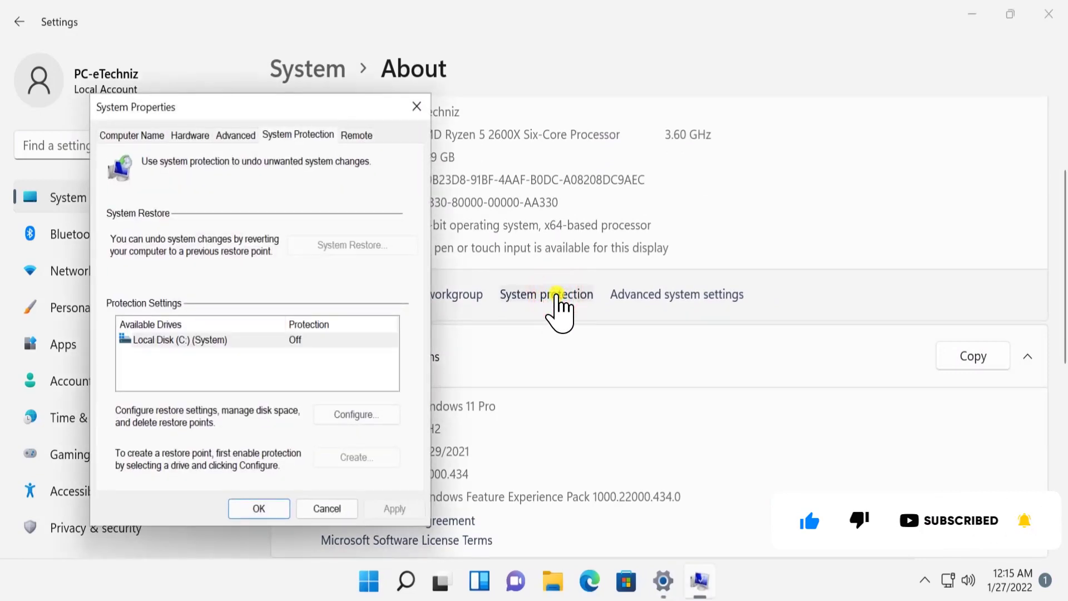
{"action": "left_click", "coordinate": [149, 136]}
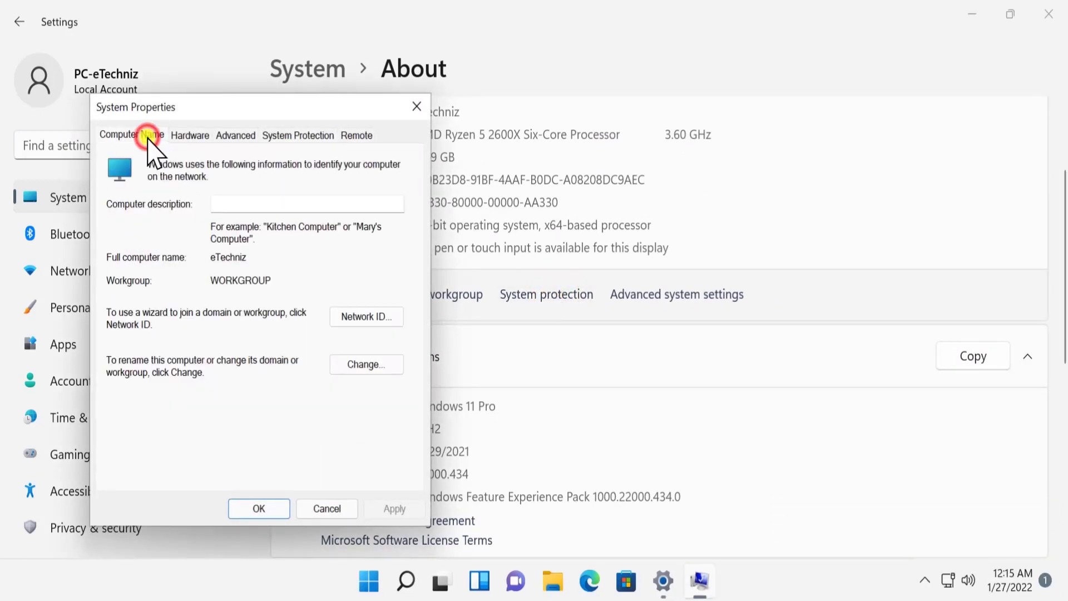
Go through the Network ID wizard for a business network without a domain, then cancel it at the workgroup name
{"action": "left_click", "coordinate": [379, 317]}
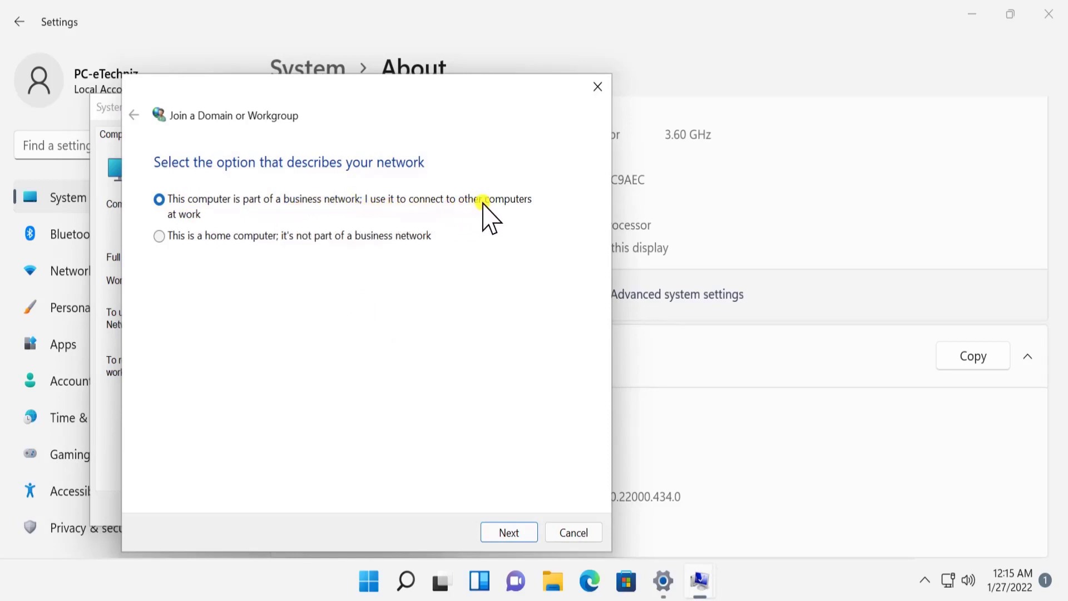
{"action": "left_click", "coordinate": [509, 532]}
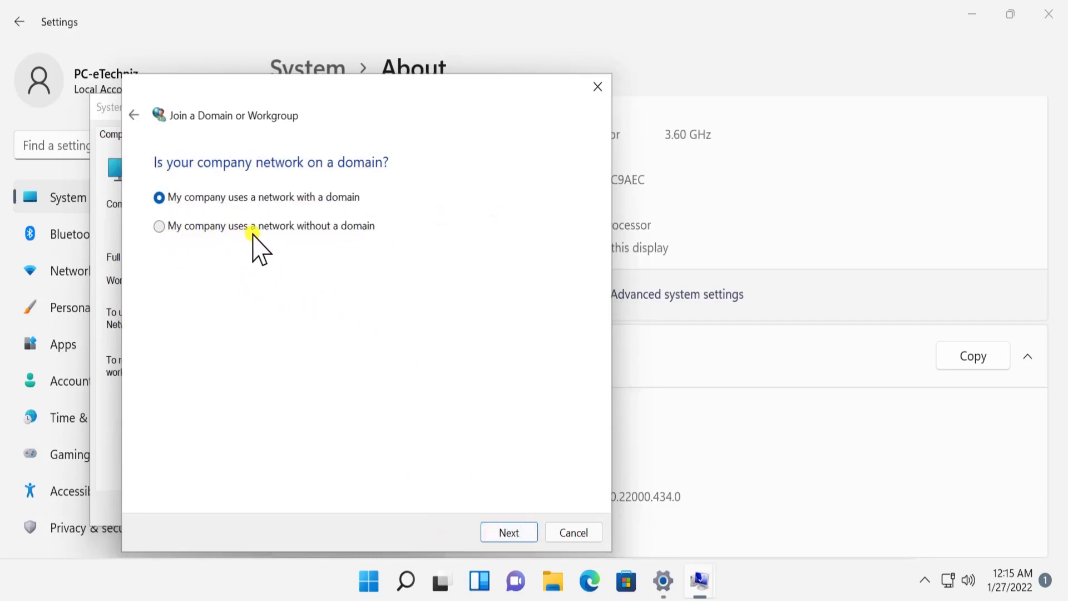
{"action": "left_click", "coordinate": [328, 230]}
{"action": "left_click", "coordinate": [507, 531]}
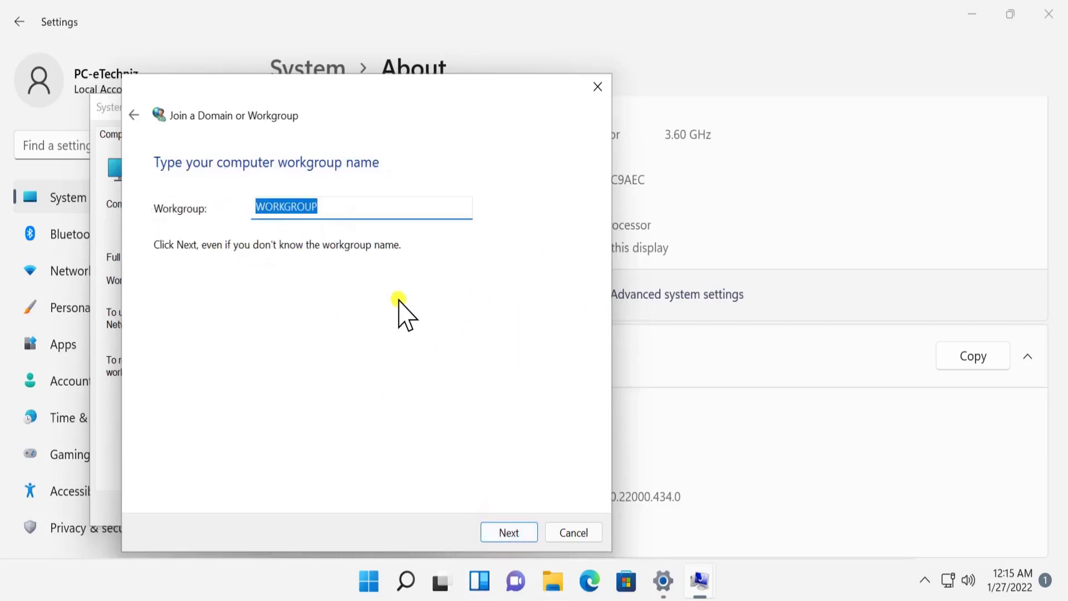
{"action": "left_click", "coordinate": [581, 532]}
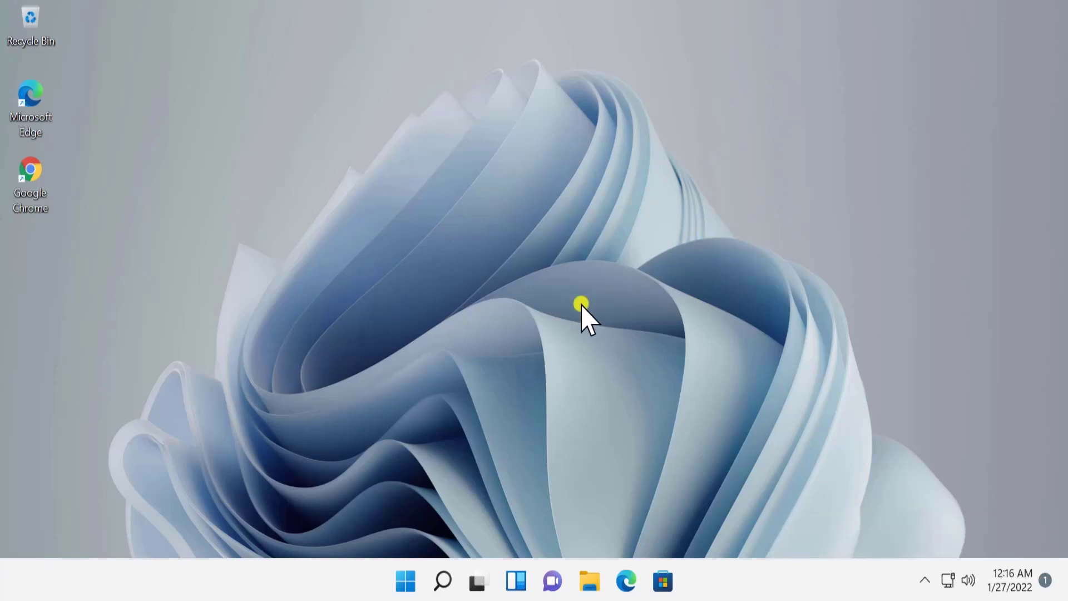
Search for "ser" and open the Services app
{"action": "left_click", "coordinate": [404, 582]}
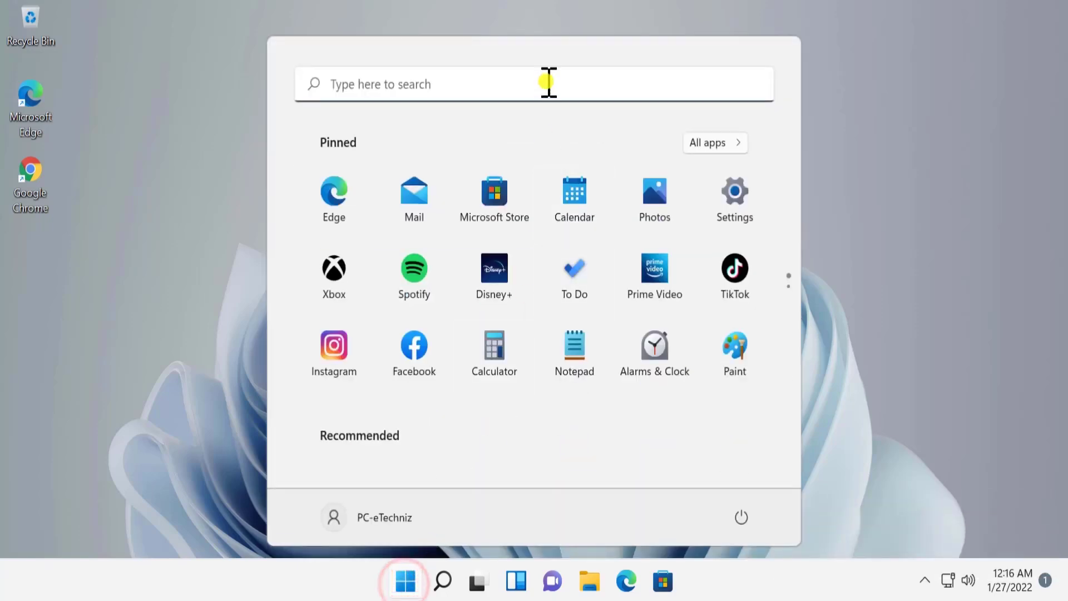
{"action": "left_click", "coordinate": [546, 82]}
{"action": "type", "text": "s"}
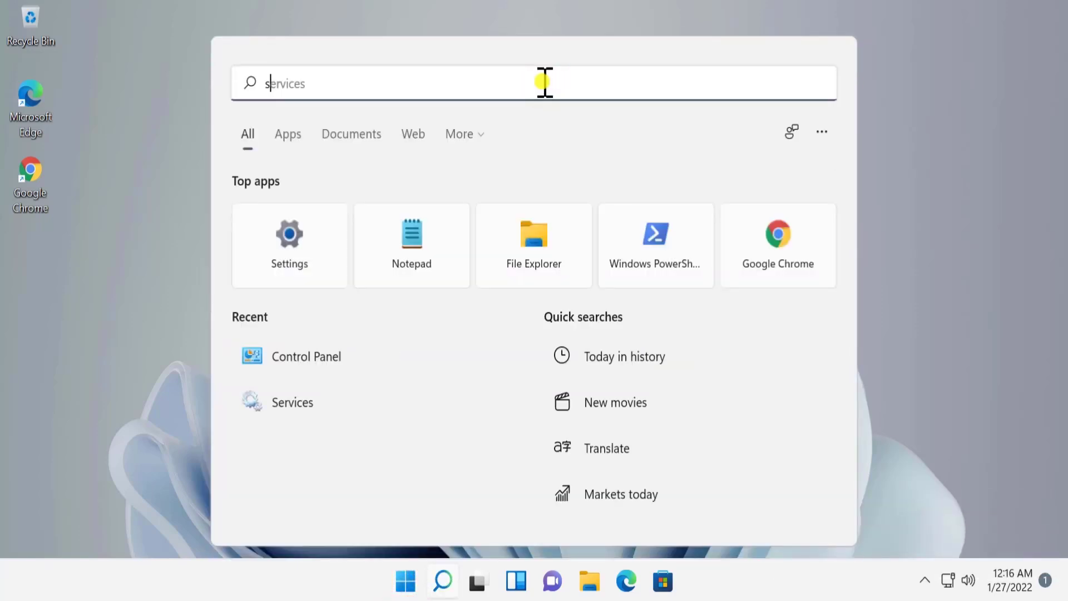
{"action": "type", "text": "er"}
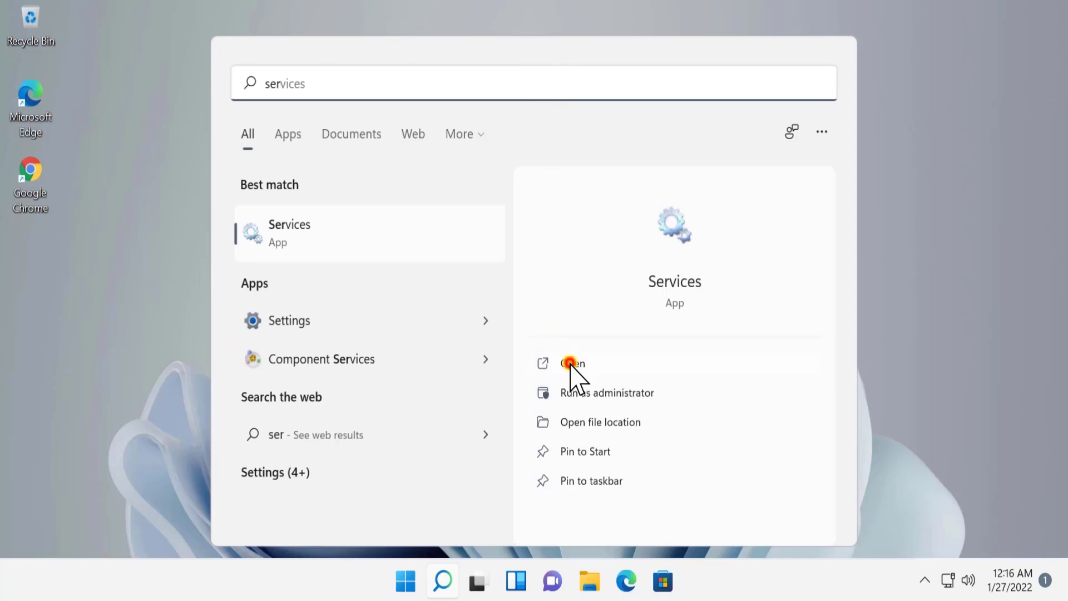
{"action": "left_click", "coordinate": [570, 363]}
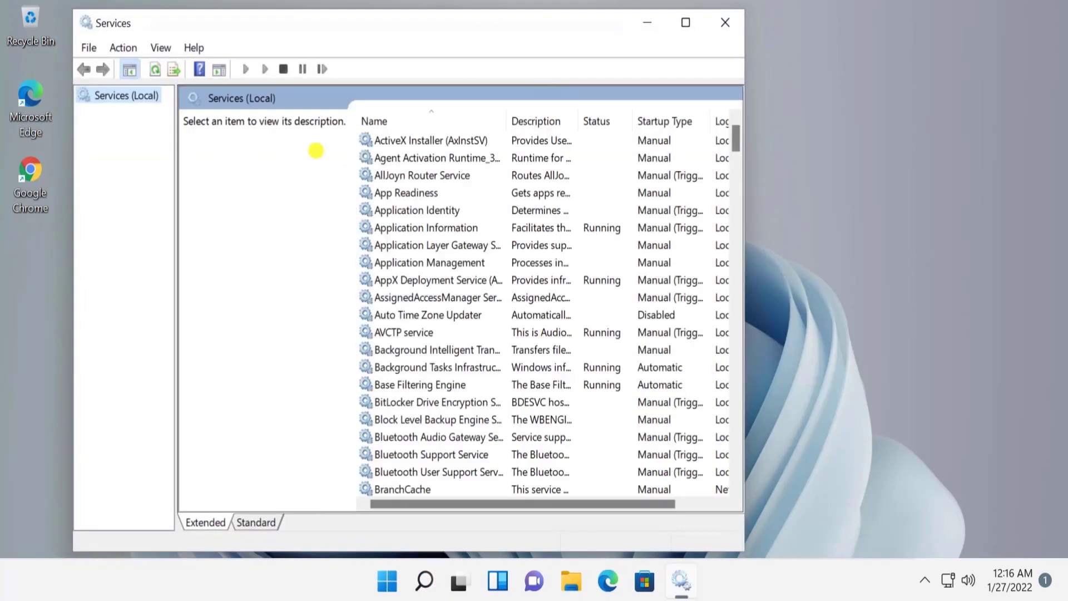
Jump to the services starting with F and widen the Name column to show the full service names
{"action": "left_click_drag", "start_coordinate": [534, 29], "coordinate": [446, 33]}
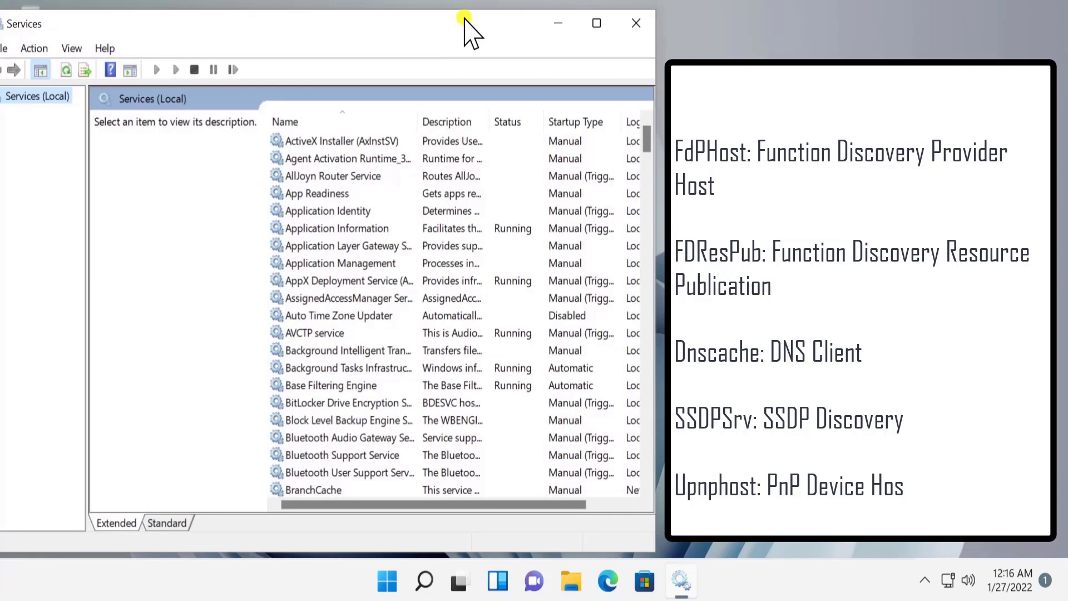
{"action": "left_click", "coordinate": [367, 245]}
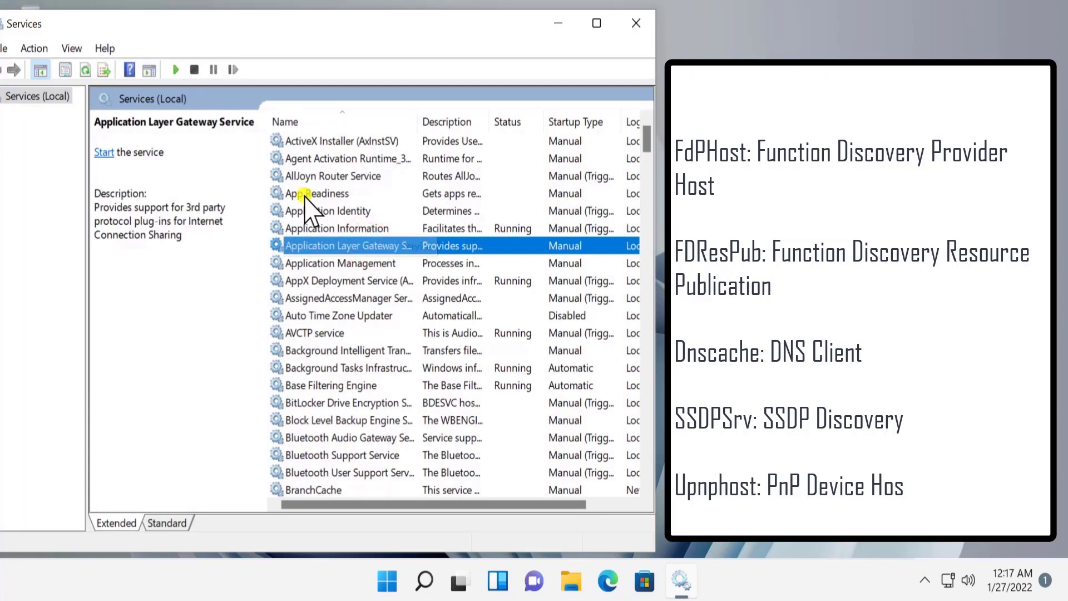
{"action": "left_click", "coordinate": [351, 177]}
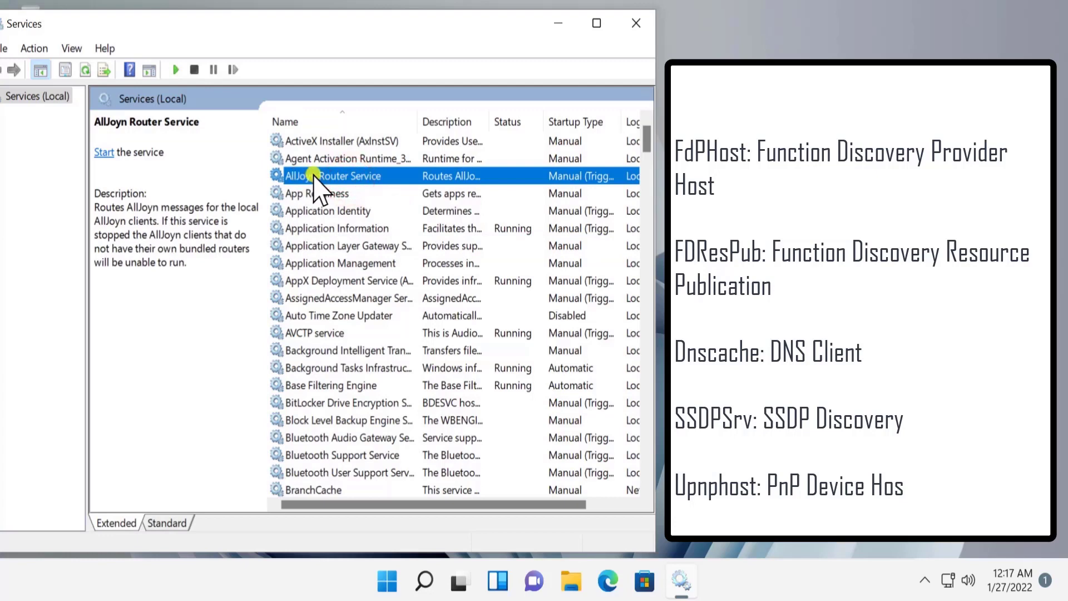
{"action": "key", "text": "f"}
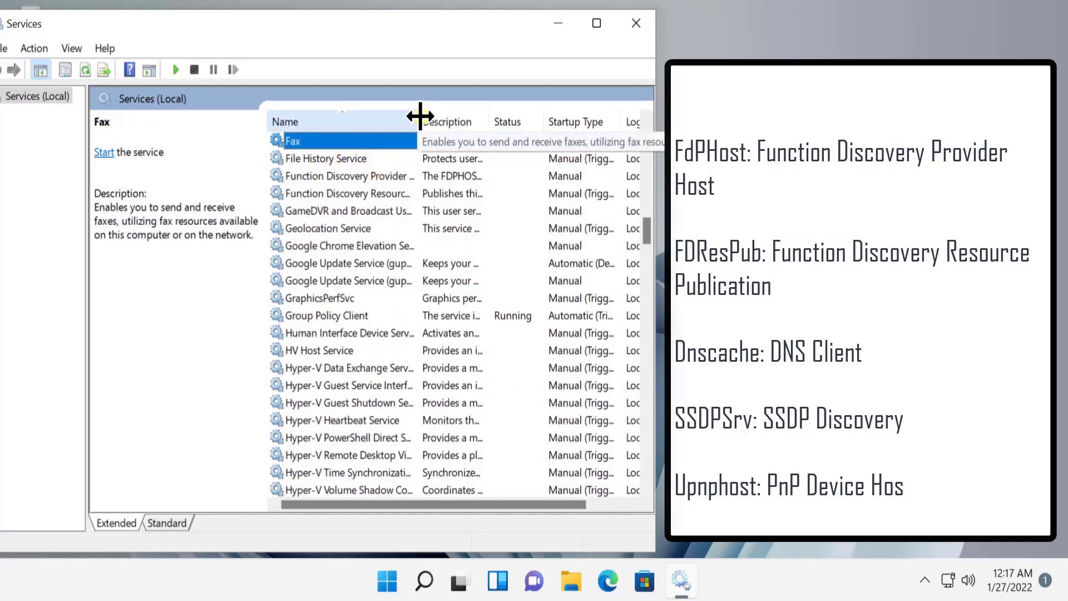
{"action": "left_click_drag", "start_coordinate": [418, 116], "coordinate": [509, 123]}
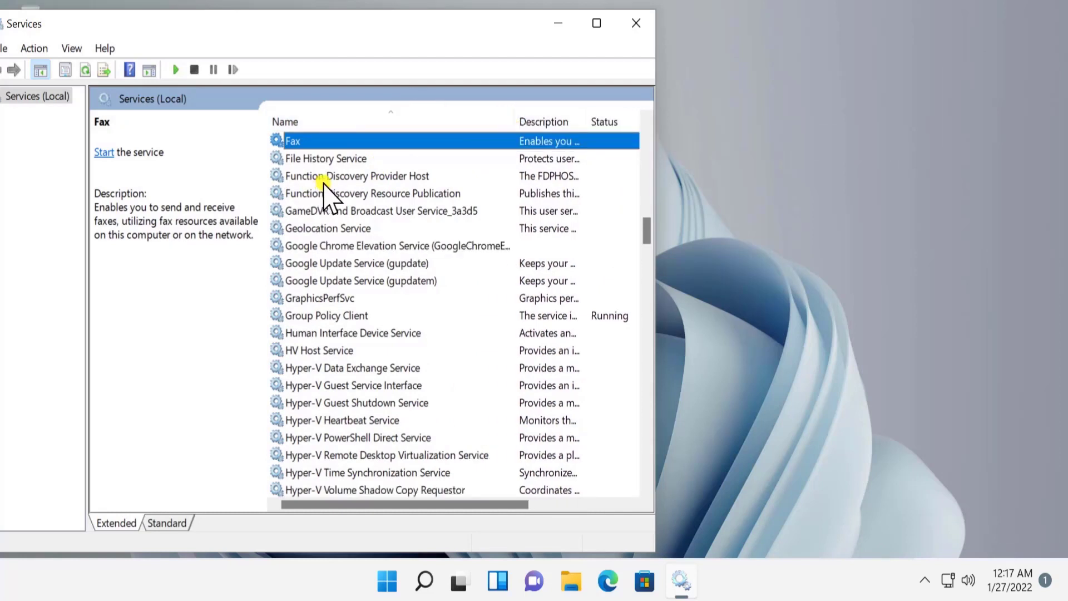
Open the properties of the Function Discovery Provider Host service, view its startup type choices, then cancel and close Services
{"action": "left_click", "coordinate": [346, 177]}
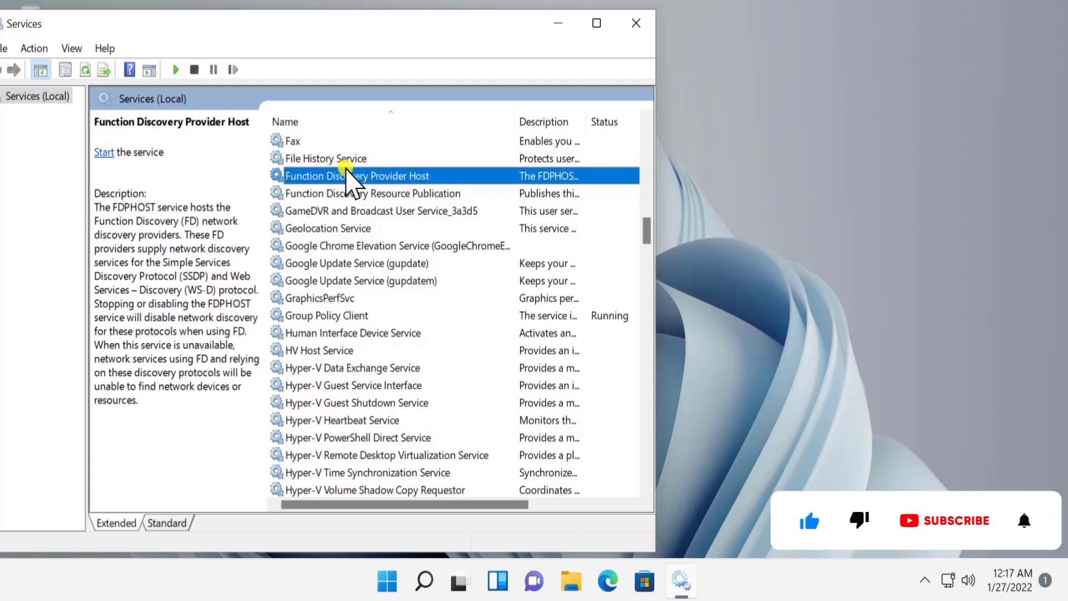
{"action": "right_click", "coordinate": [375, 177]}
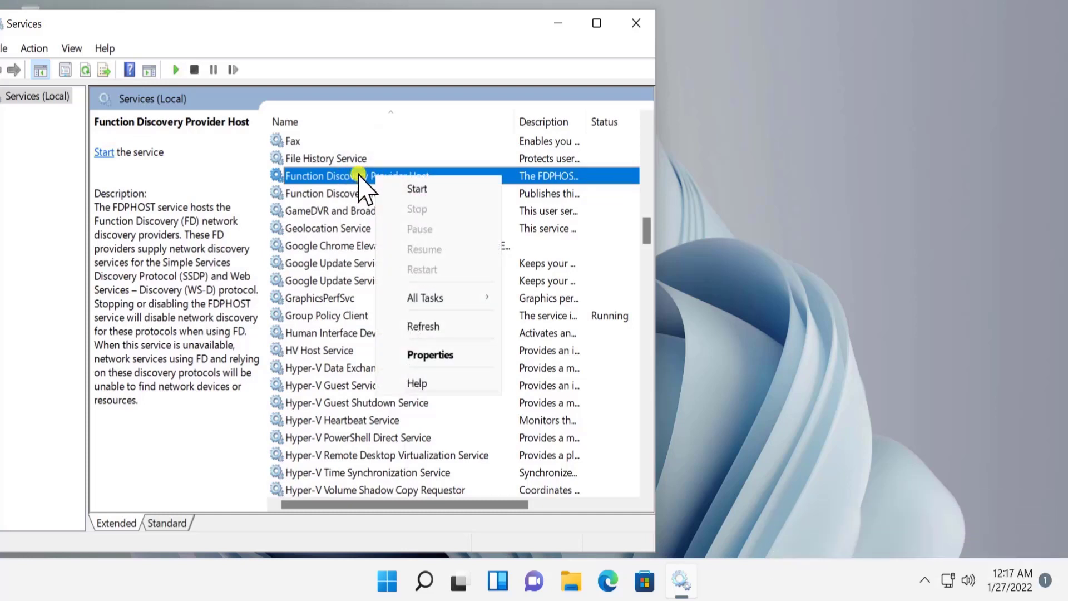
{"action": "left_click", "coordinate": [418, 360]}
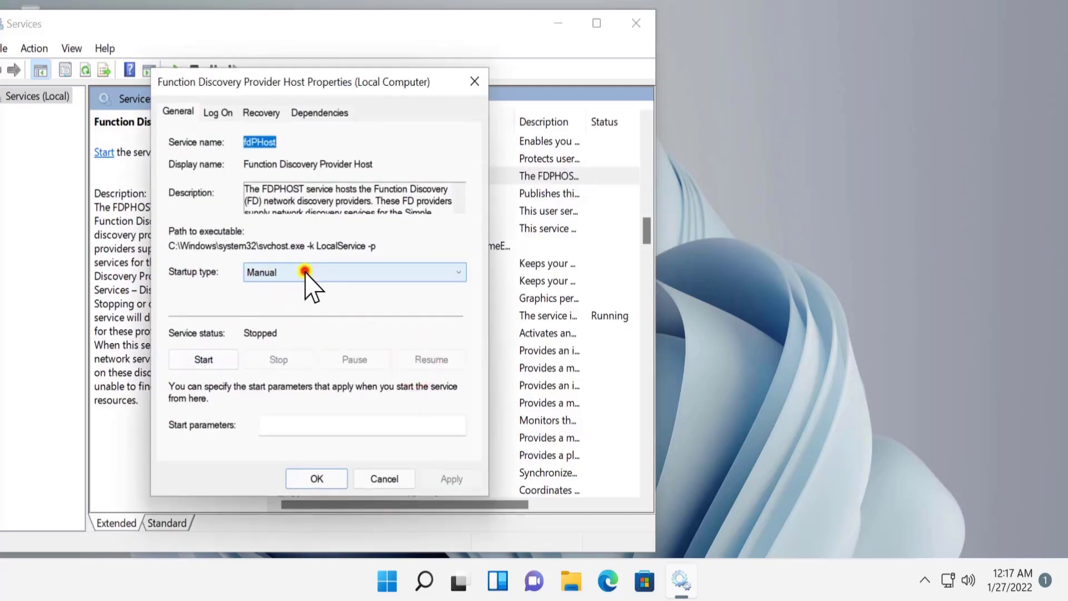
{"action": "left_click", "coordinate": [305, 271]}
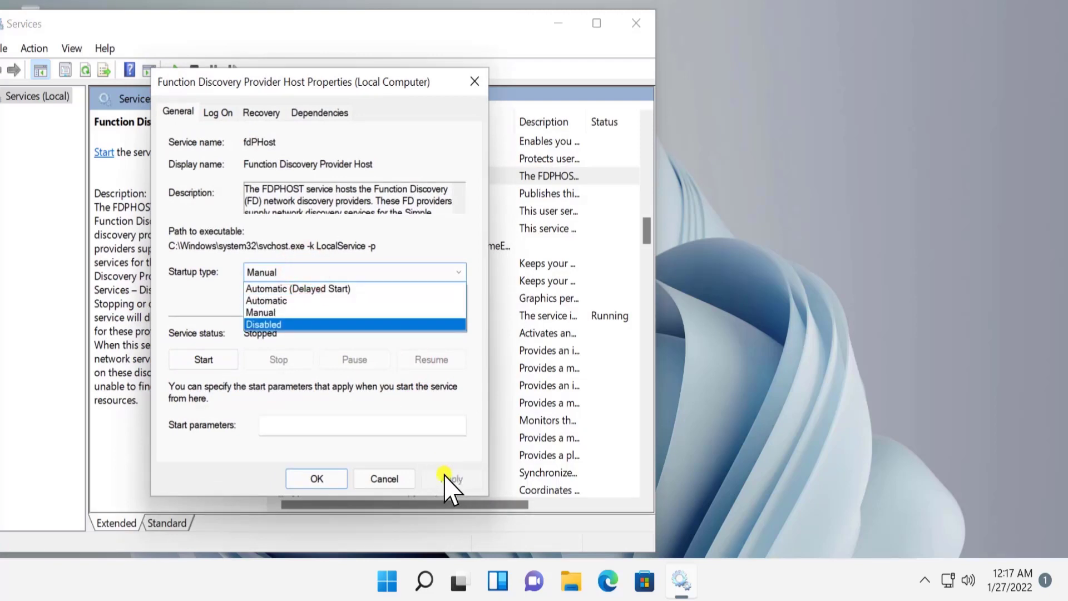
{"action": "left_click", "coordinate": [387, 479]}
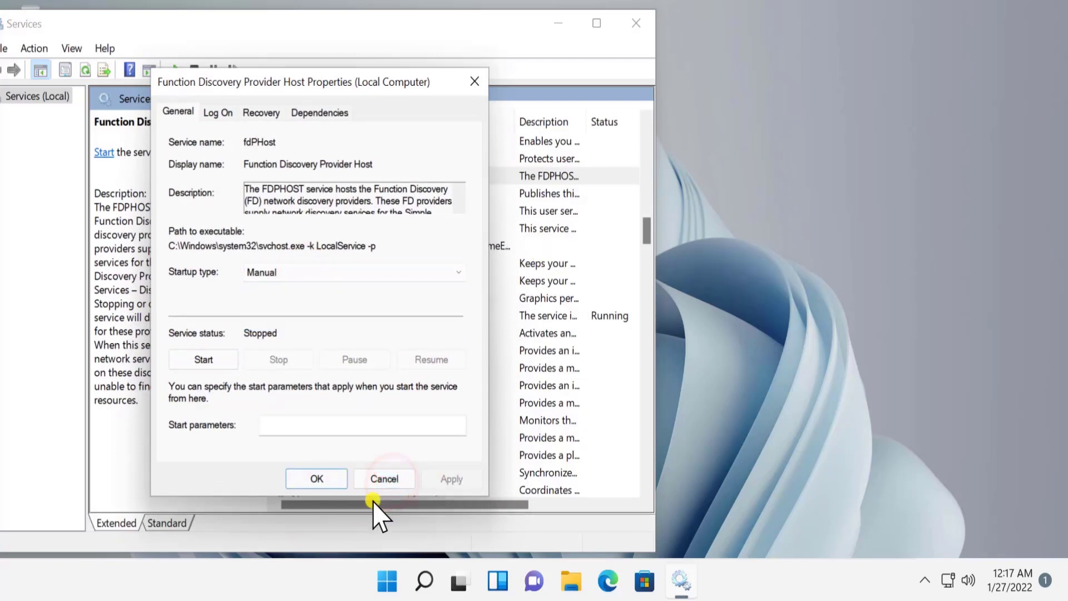
{"action": "left_click", "coordinate": [383, 477]}
{"action": "left_click", "coordinate": [635, 25]}
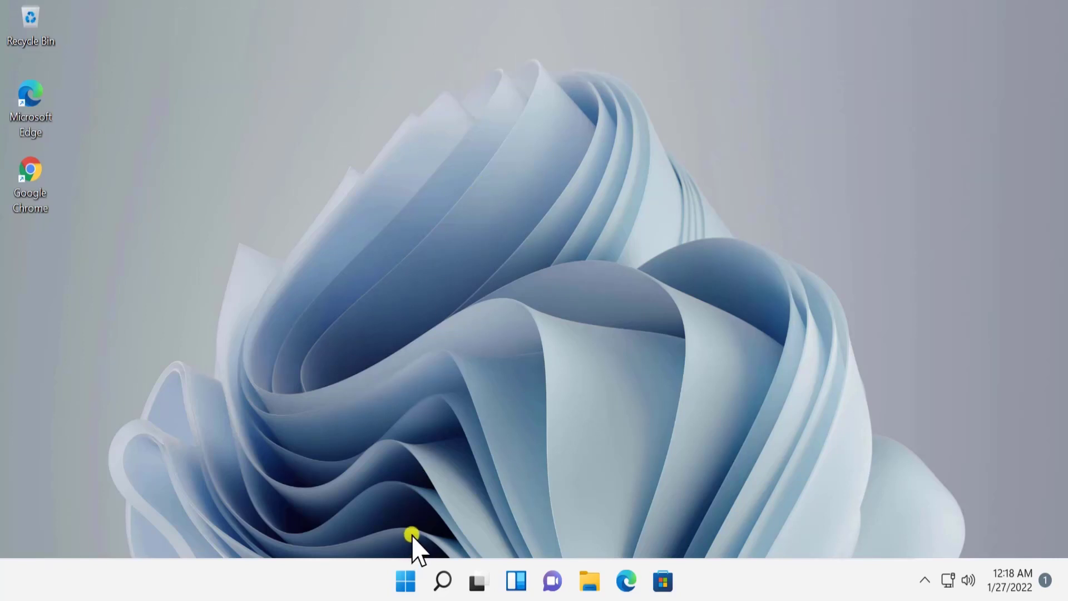
Search for "cmd" and run Command Prompt as administrator, allowing it to make changes to the device
{"action": "left_click", "coordinate": [408, 582]}
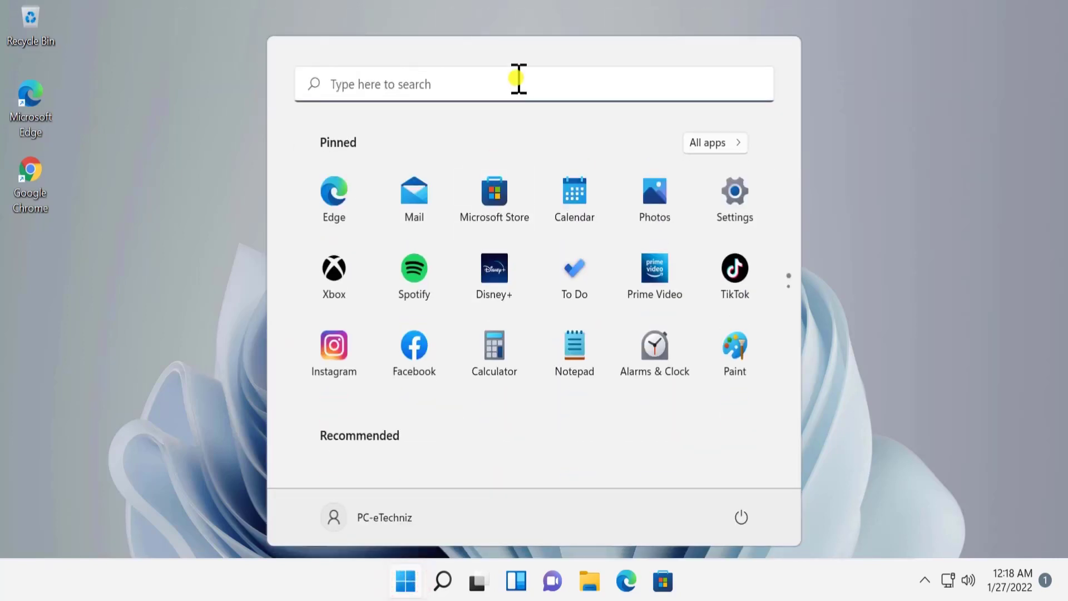
{"action": "left_click", "coordinate": [517, 78]}
{"action": "type", "text": "cmd"}
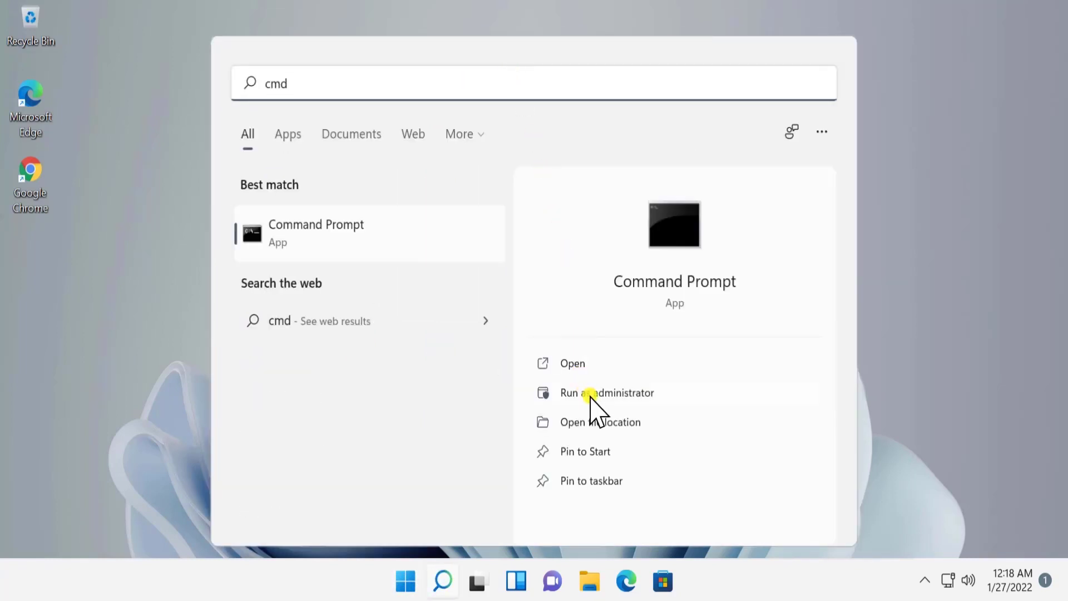
{"action": "left_click", "coordinate": [589, 393]}
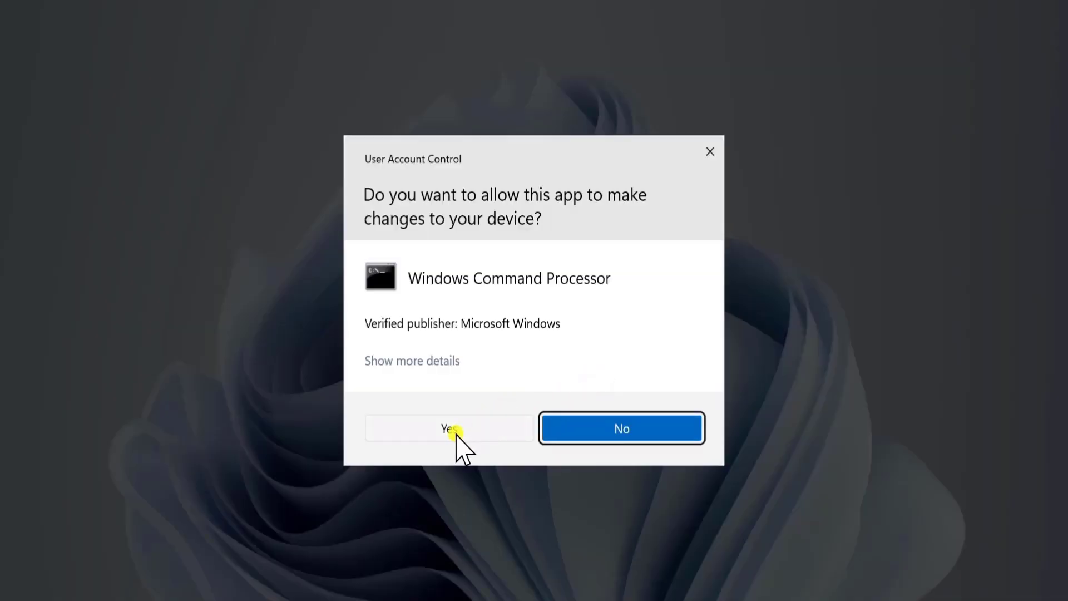
{"action": "left_click", "coordinate": [455, 433]}
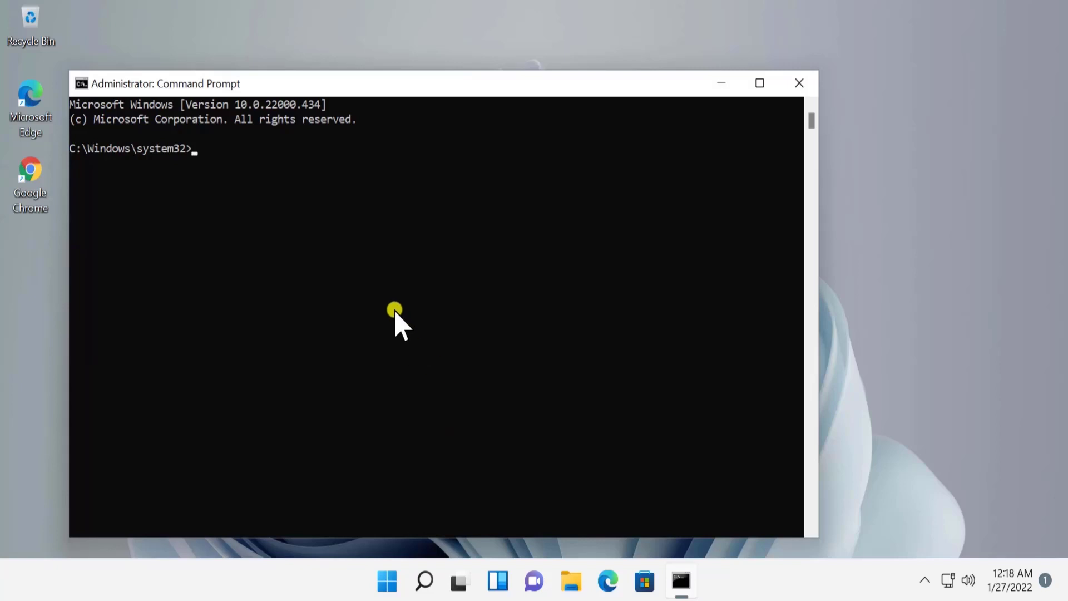
Flush the DNS cache with the command ipconfig /flushdns and close the Command Prompt
{"action": "type", "text": "pcon"}
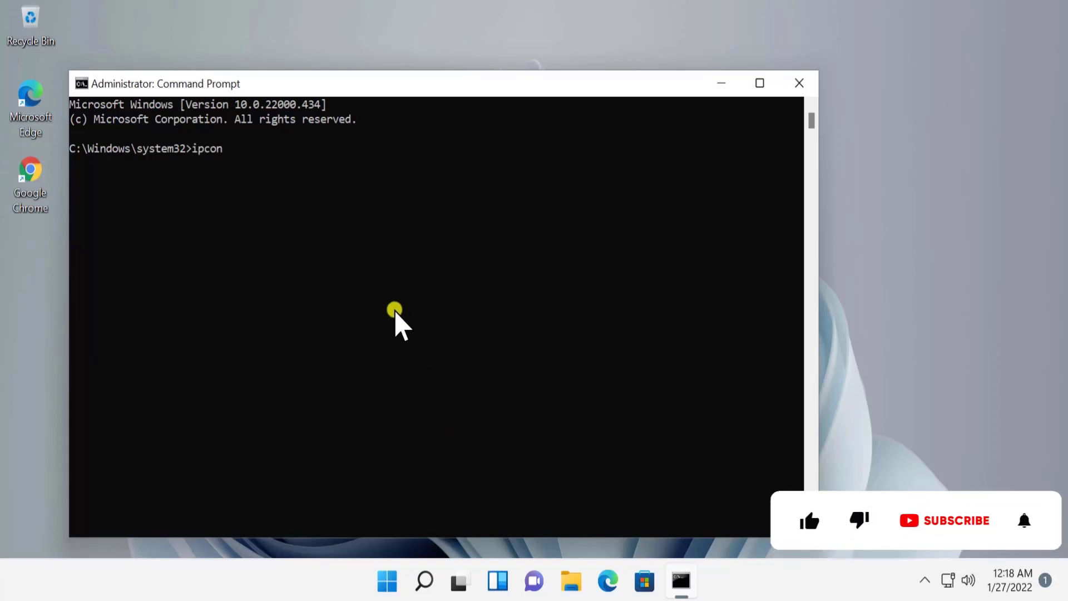
{"action": "type", "text": "fig /fl"}
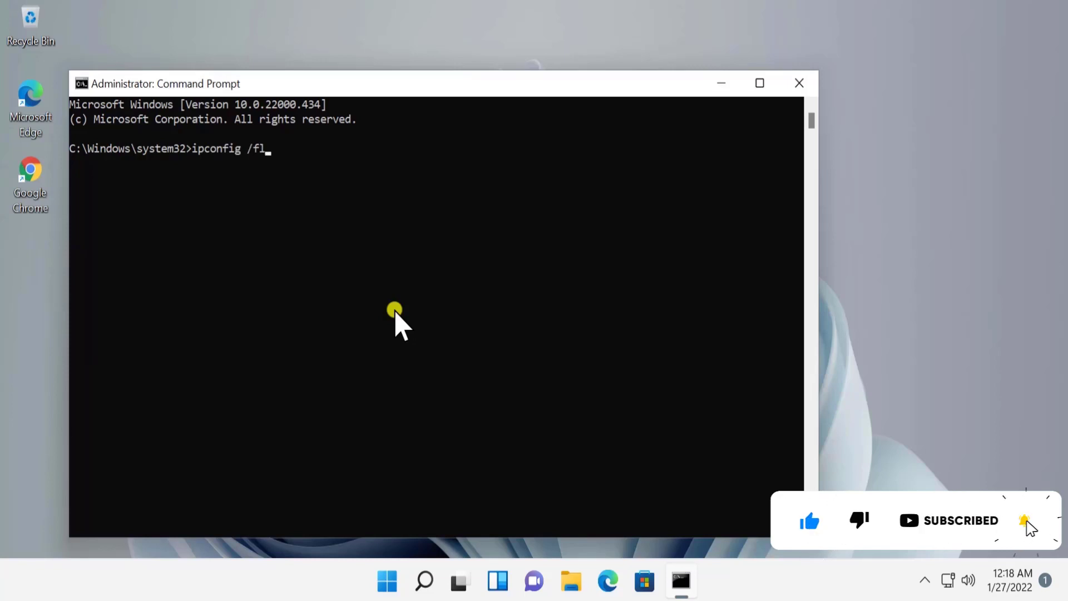
{"action": "type", "text": "ushdns"}
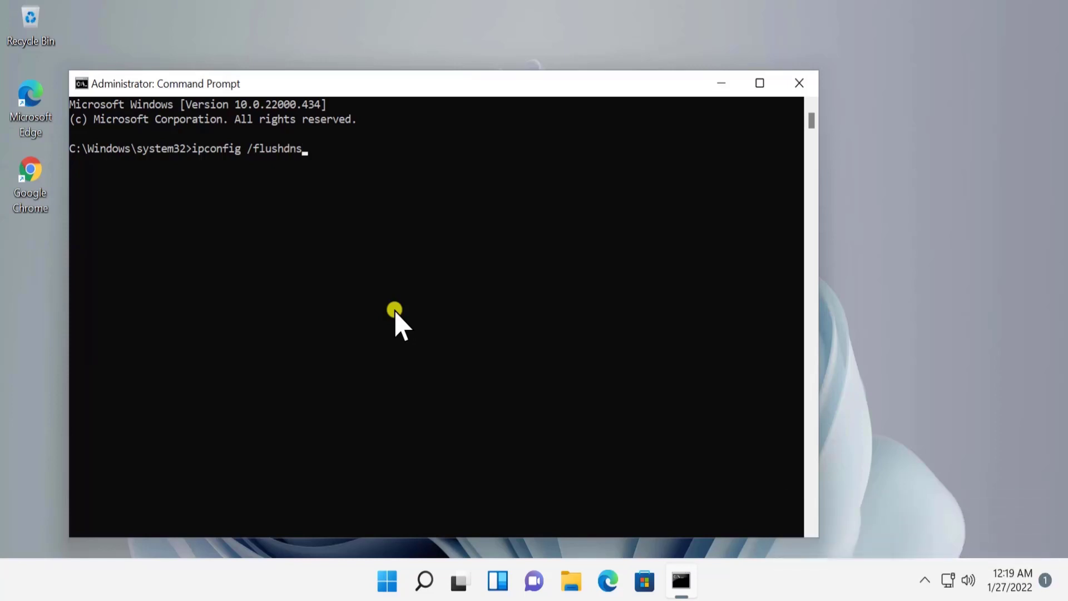
{"action": "key", "text": "Return"}
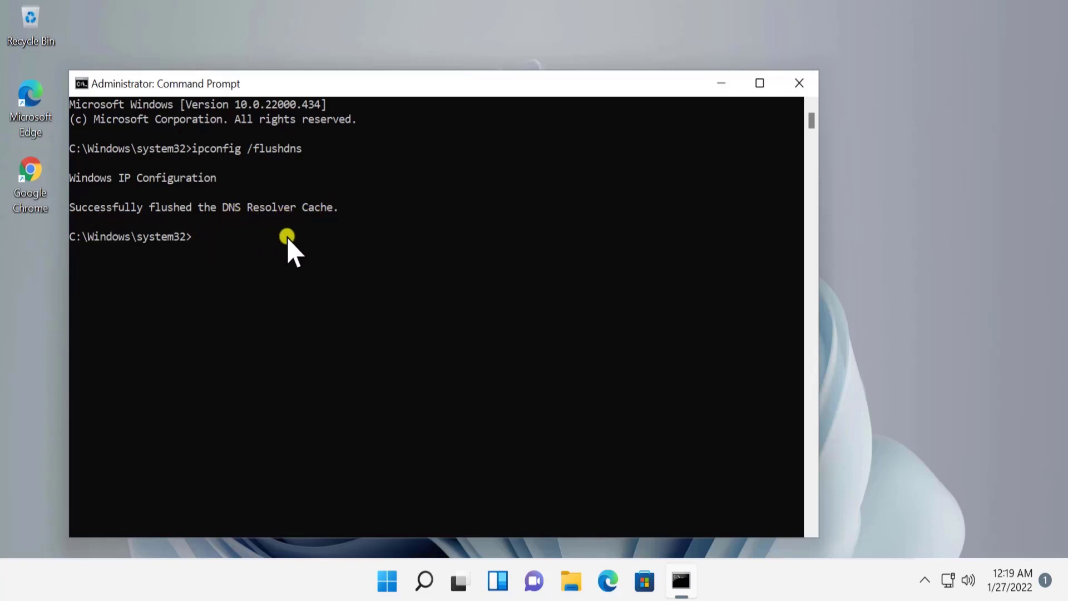
{"action": "left_click", "coordinate": [805, 83]}
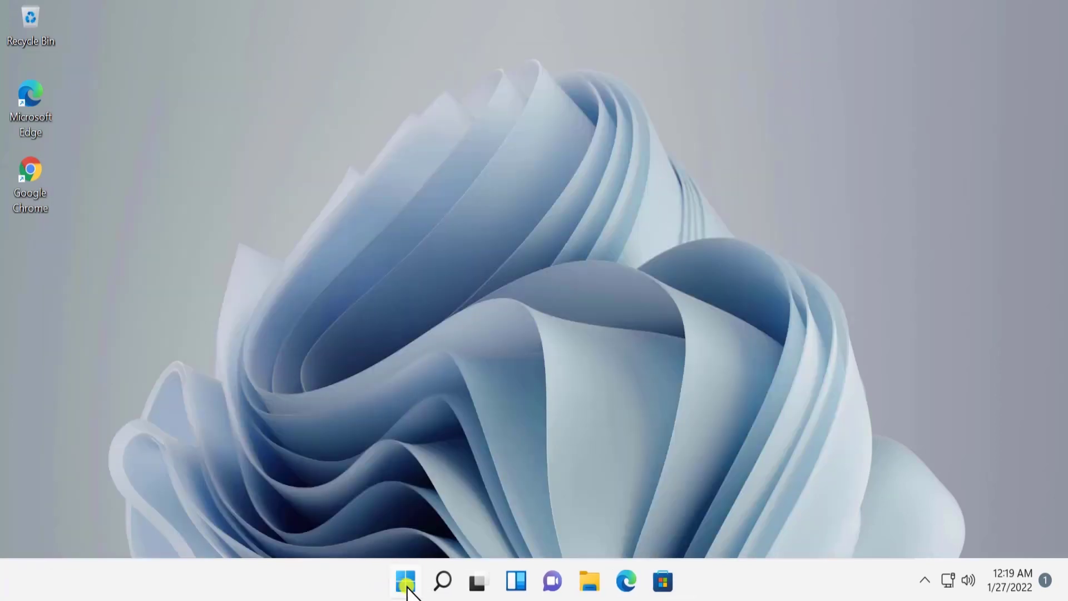
Open the Network reset page from the advanced network settings in the Settings app
{"action": "left_click", "coordinate": [405, 584]}
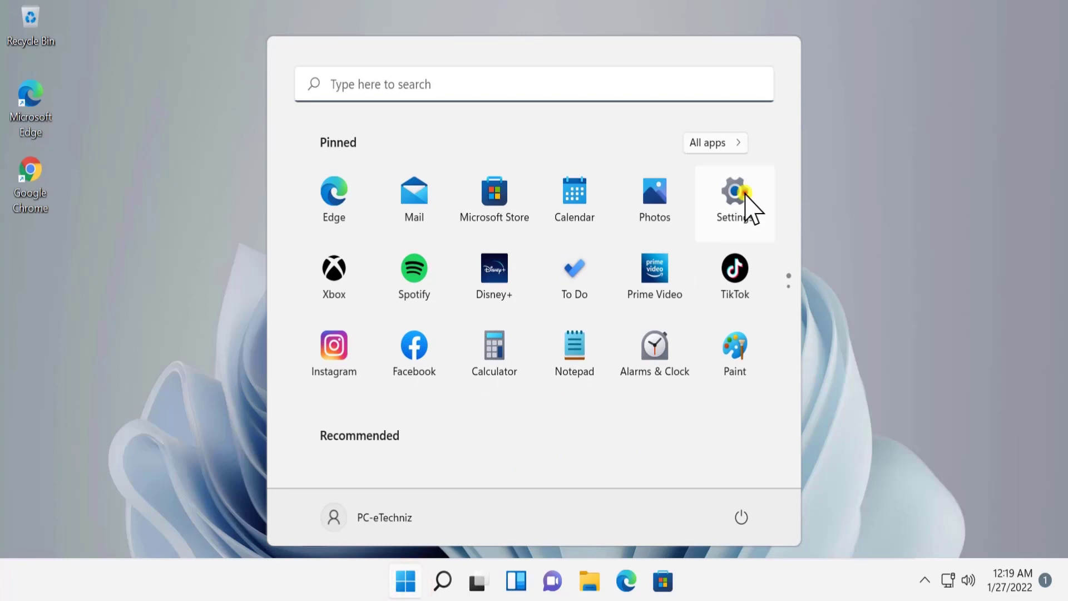
{"action": "left_click", "coordinate": [745, 192]}
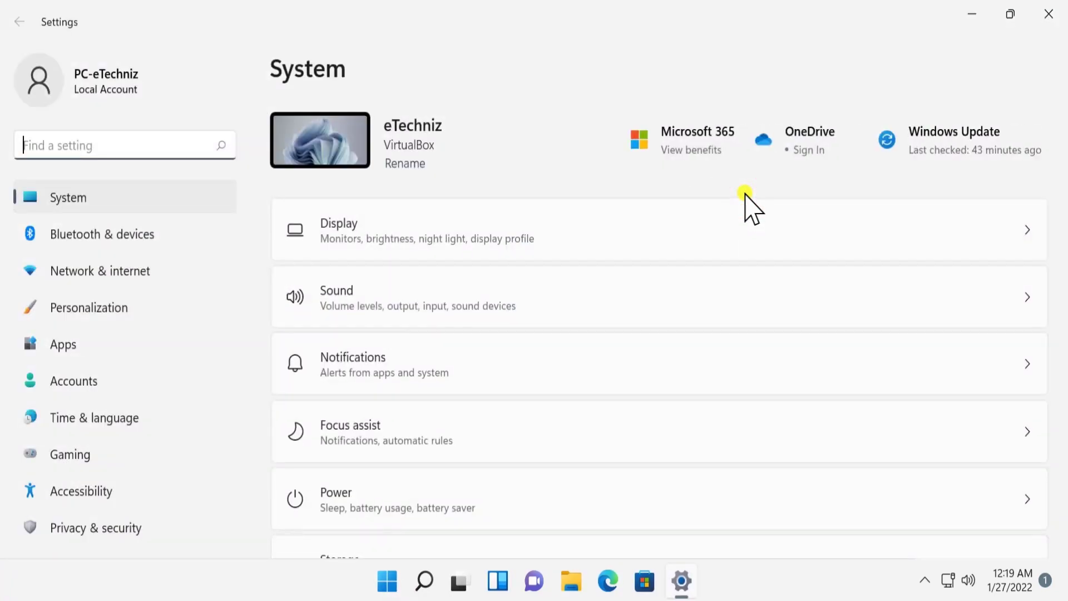
{"action": "left_click", "coordinate": [147, 271]}
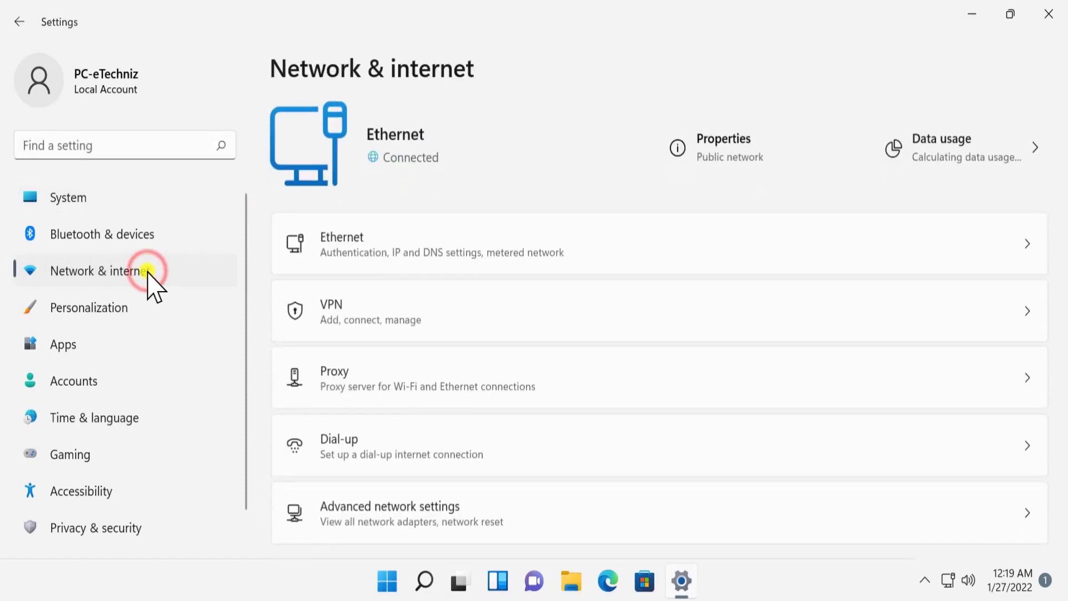
{"action": "scroll", "coordinate": [516, 314], "scroll_direction": "down", "scroll_amount": 1}
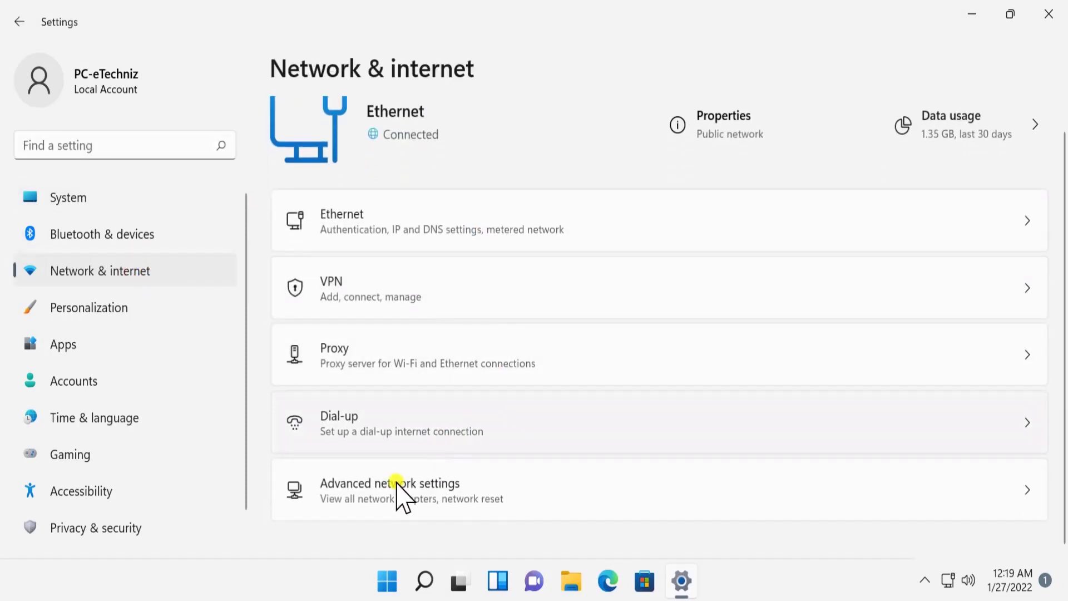
{"action": "left_click", "coordinate": [529, 493]}
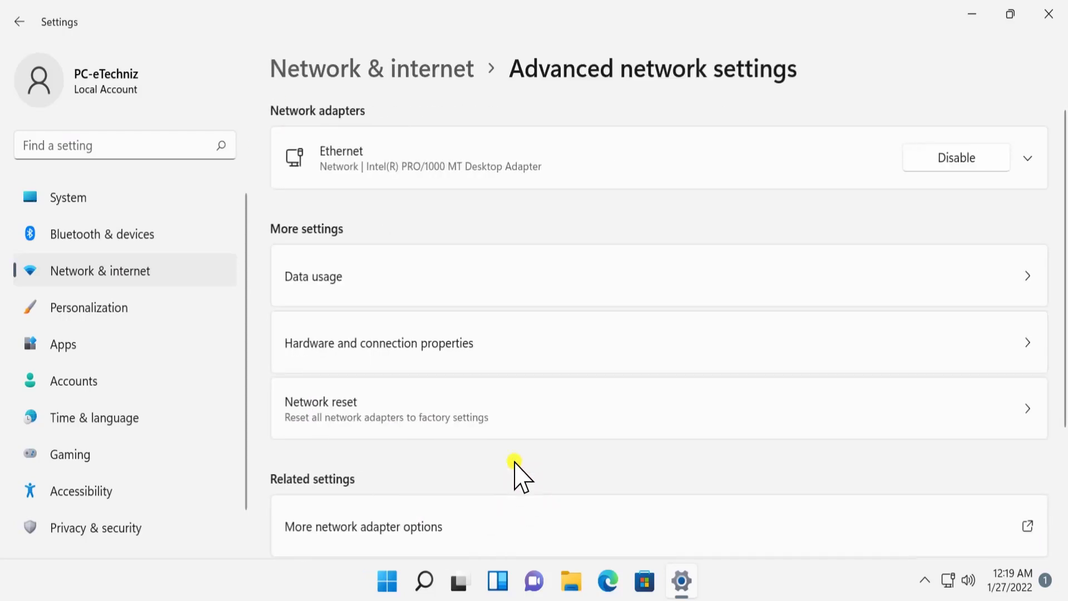
{"action": "left_click", "coordinate": [496, 413]}
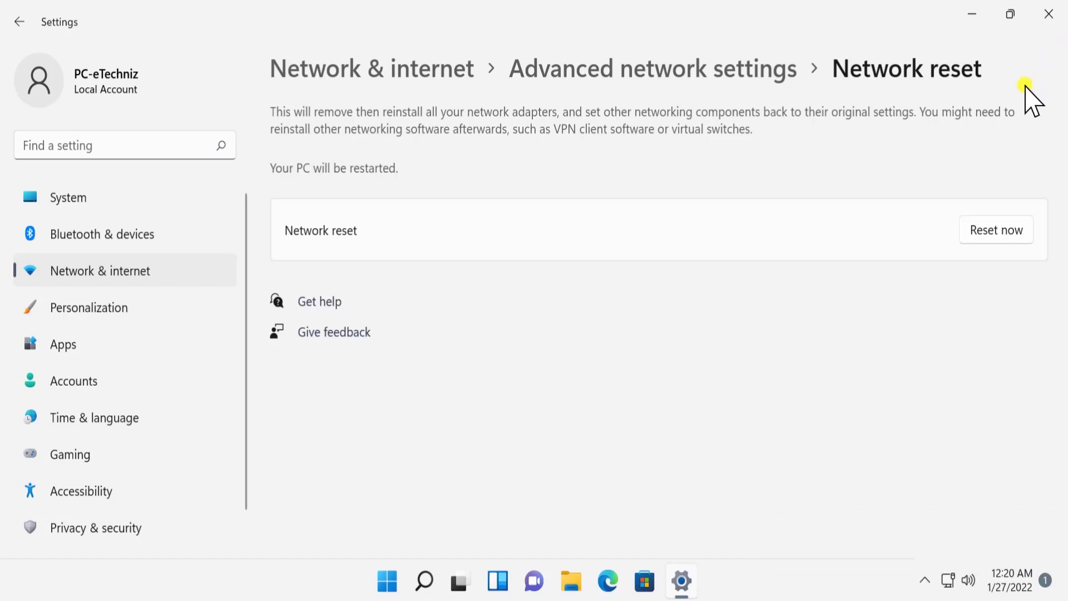
Show the power options in the Start menu, dismiss them without choosing one, and close Settings
{"action": "left_click", "coordinate": [388, 580]}
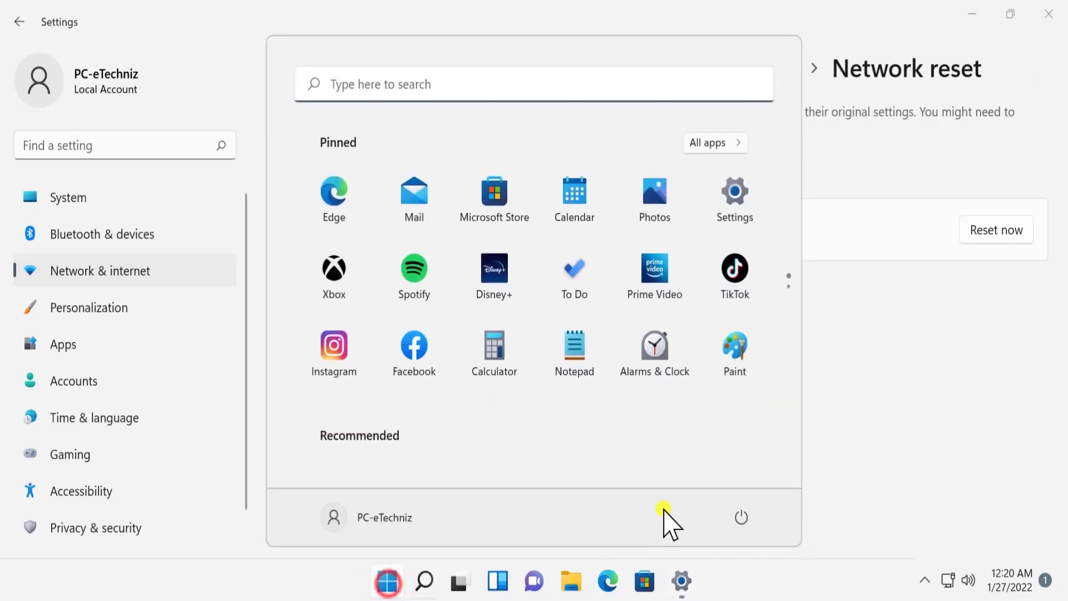
{"action": "left_click", "coordinate": [738, 523]}
{"action": "left_click", "coordinate": [740, 518]}
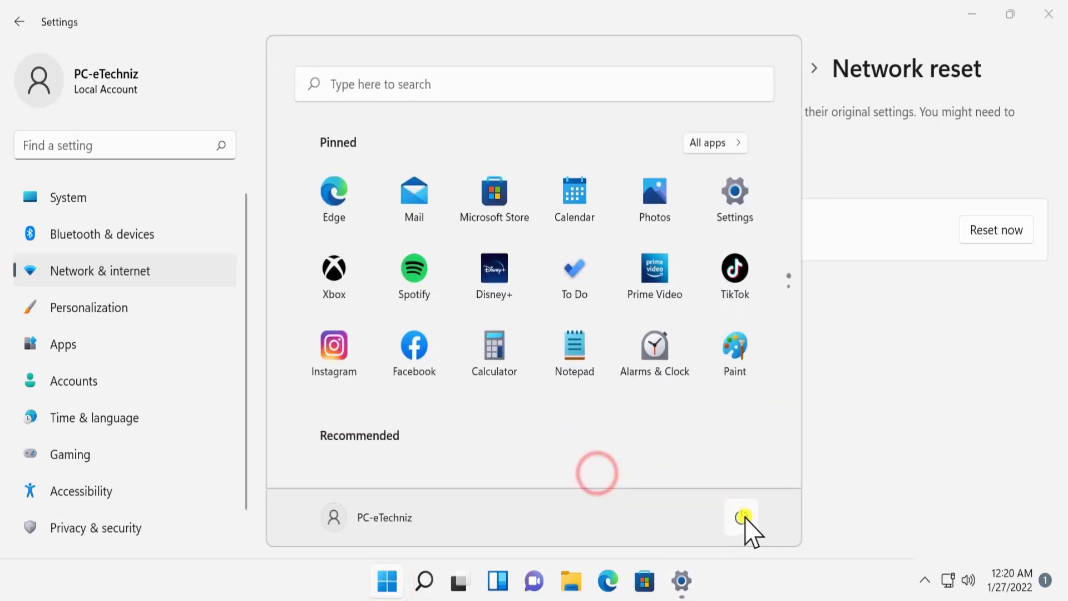
{"action": "left_click", "coordinate": [744, 517]}
{"action": "left_click", "coordinate": [580, 465]}
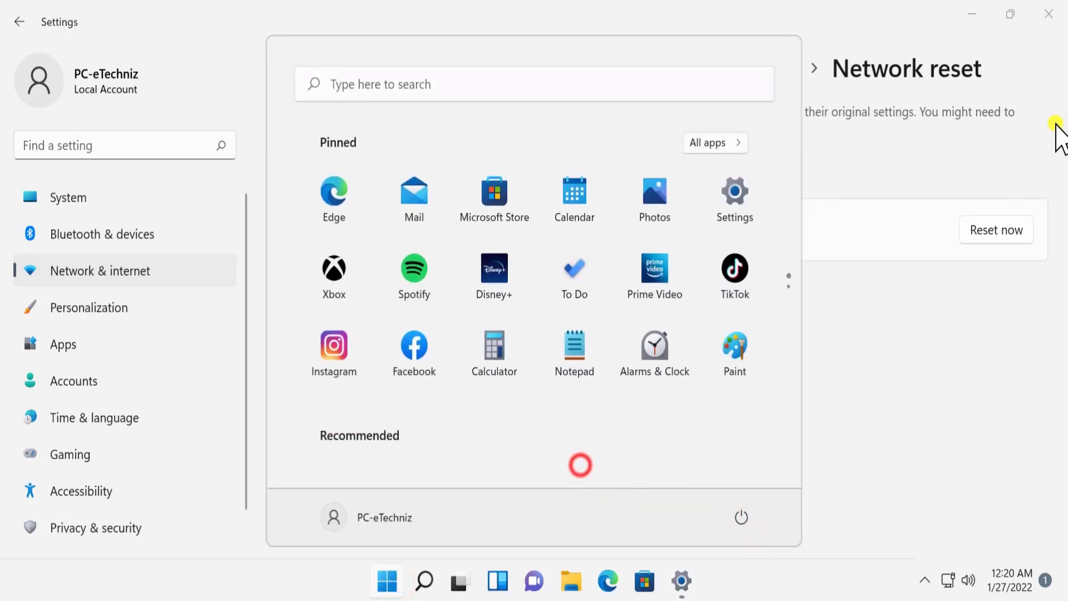
{"action": "left_click", "coordinate": [1031, 123]}
{"action": "left_click", "coordinate": [1057, 15]}
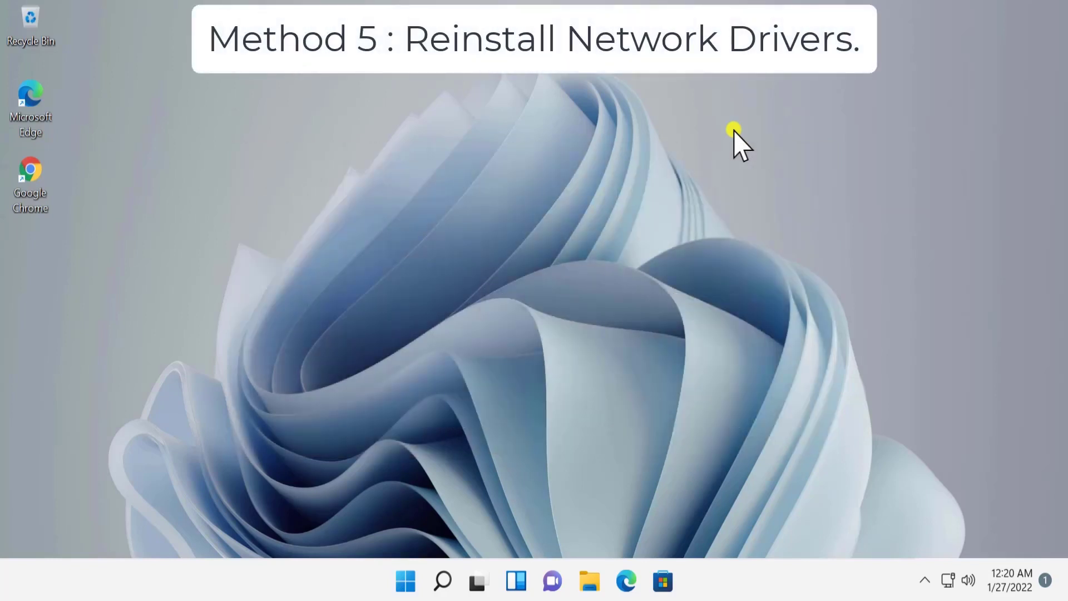
Open Device Manager and expand the Network adapters category
{"action": "right_click", "coordinate": [411, 583]}
{"action": "left_click", "coordinate": [415, 189]}
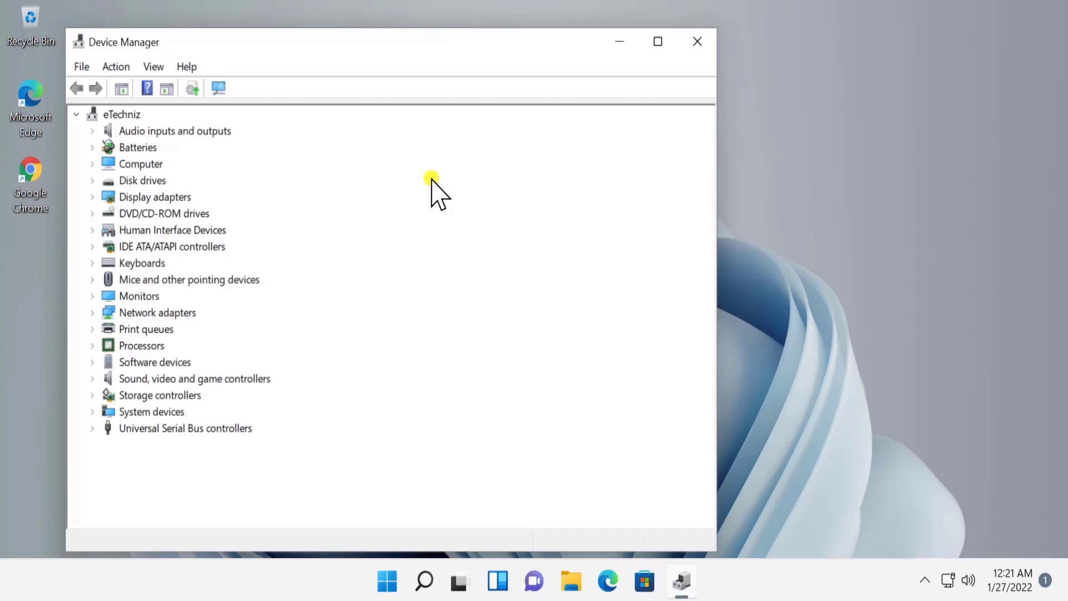
{"action": "left_click", "coordinate": [145, 312]}
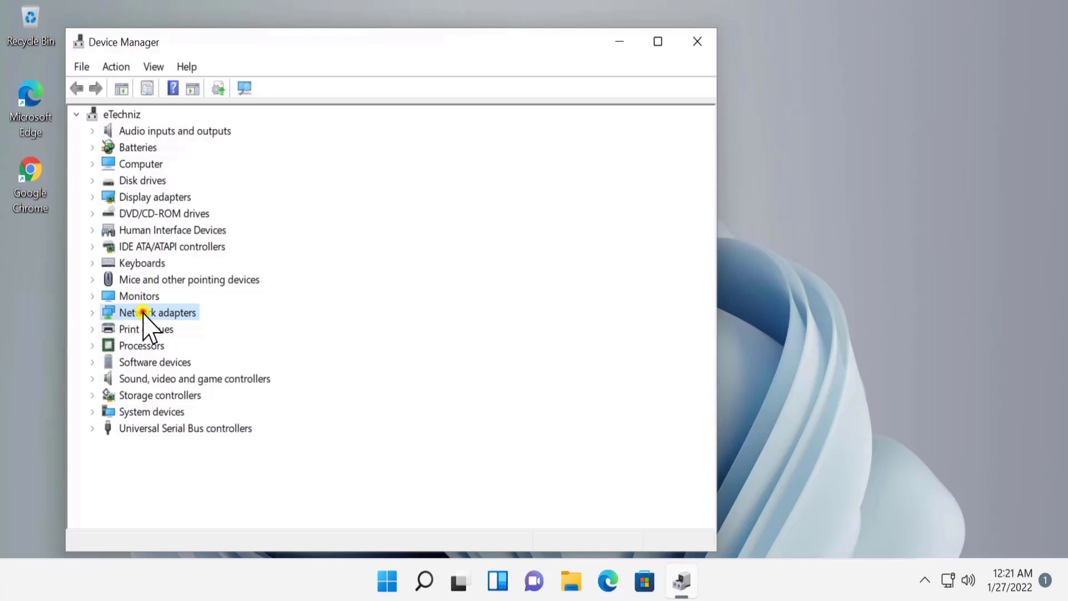
{"action": "double_click", "coordinate": [149, 312]}
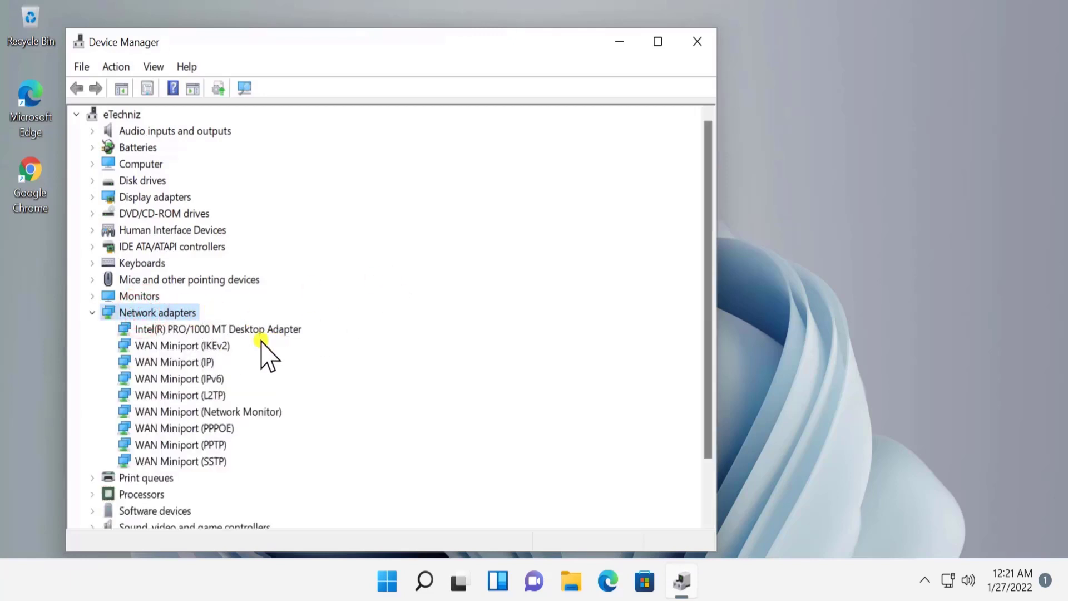
Run an automatic driver search for the Intel(R) PRO/1000 MT Desktop Adapter
{"action": "left_click", "coordinate": [189, 329]}
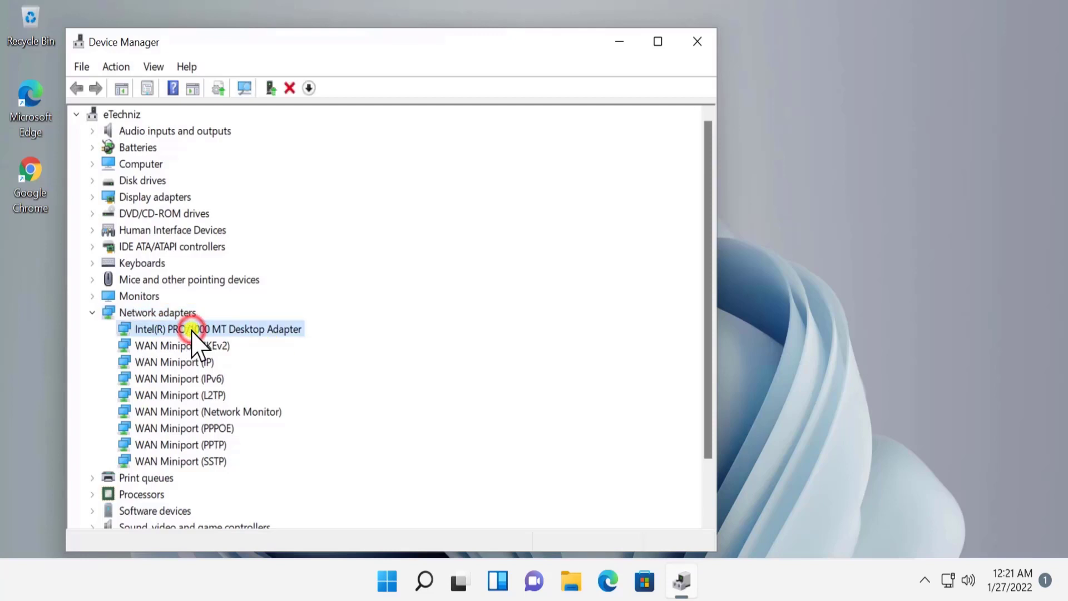
{"action": "right_click", "coordinate": [281, 330]}
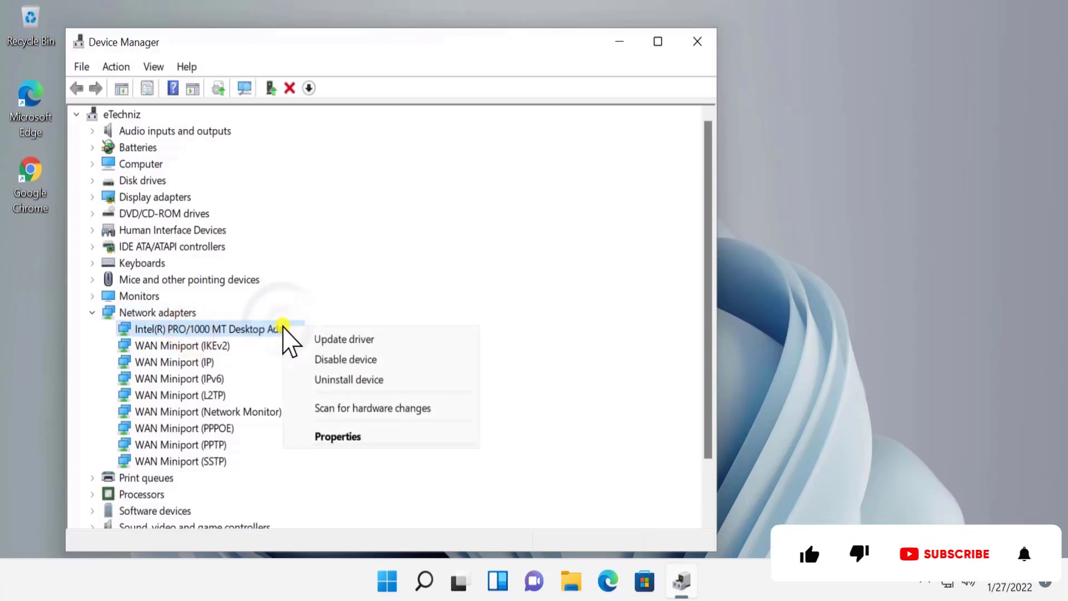
{"action": "left_click", "coordinate": [332, 339]}
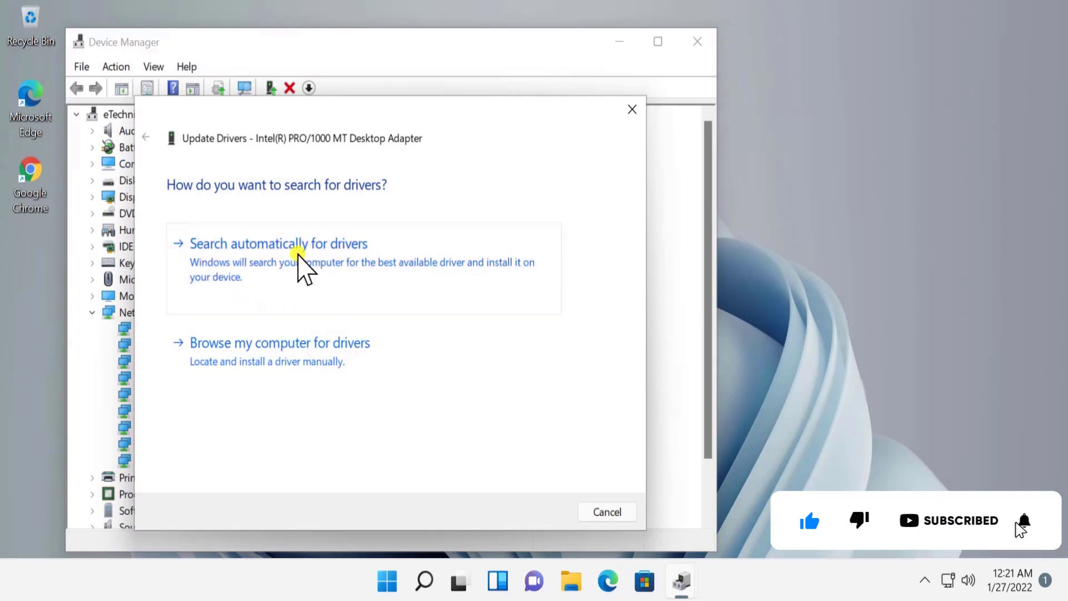
{"action": "left_click", "coordinate": [343, 257]}
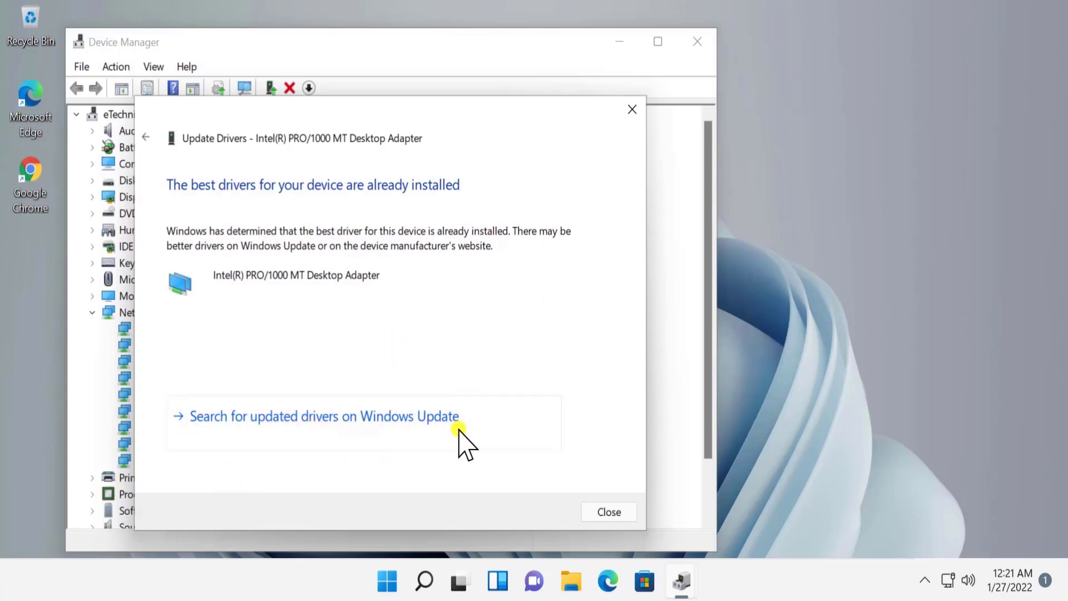
Show the compatible drivers available on the computer for the Intel(R) PRO/1000 MT Desktop Adapter, then cancel the driver update
{"action": "left_click", "coordinate": [145, 136]}
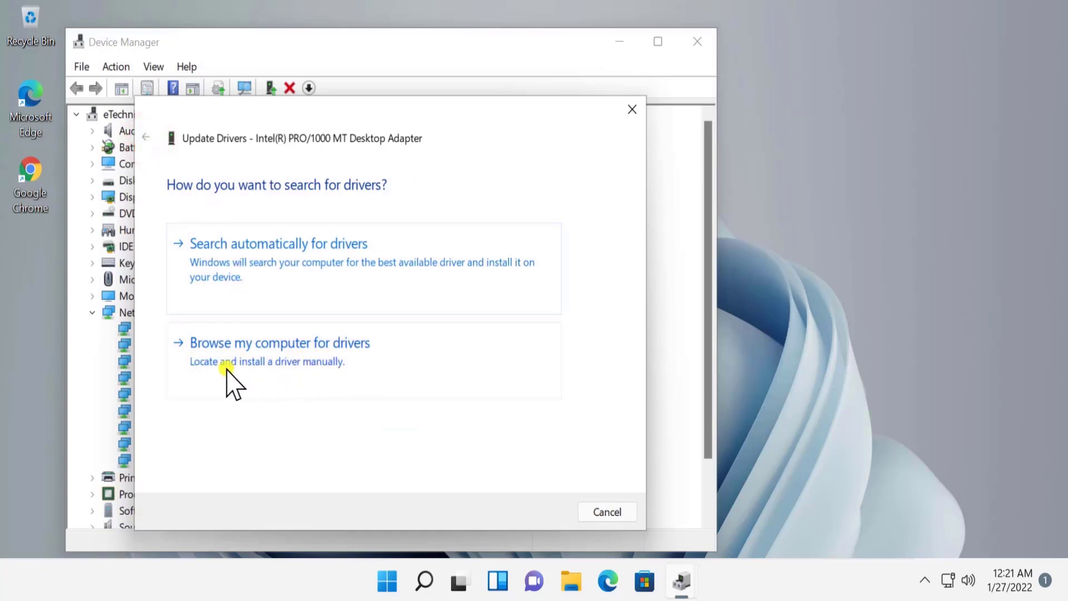
{"action": "left_click", "coordinate": [358, 356]}
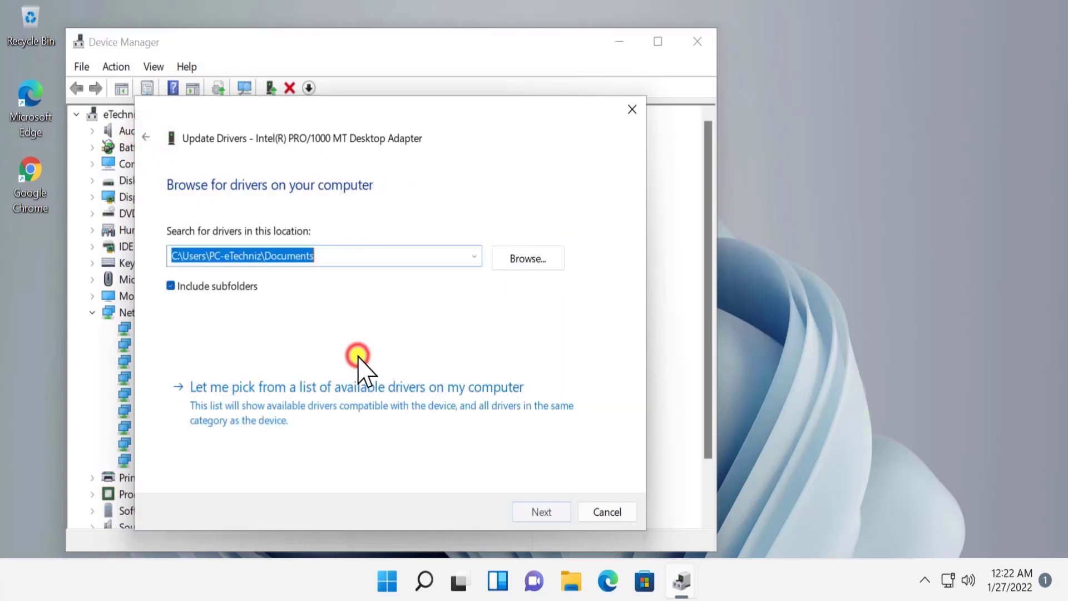
{"action": "left_click", "coordinate": [367, 407]}
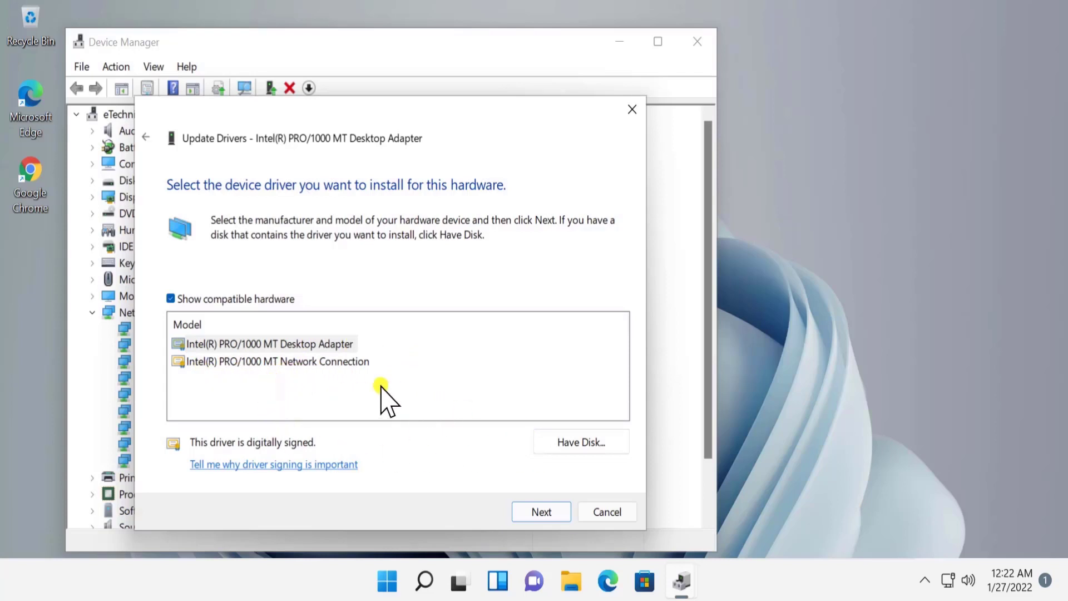
{"action": "left_click", "coordinate": [603, 515]}
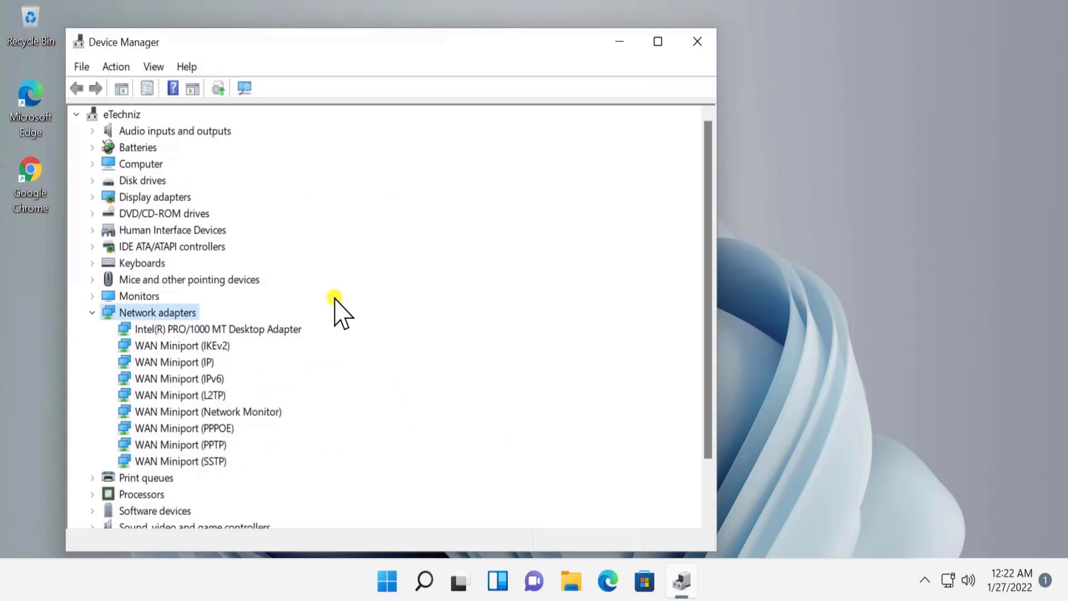
View the driver information in the Intel(R) PRO/1000 MT Desktop Adapter's properties, dismiss them without changes and close Device Manager
{"action": "left_click", "coordinate": [284, 328]}
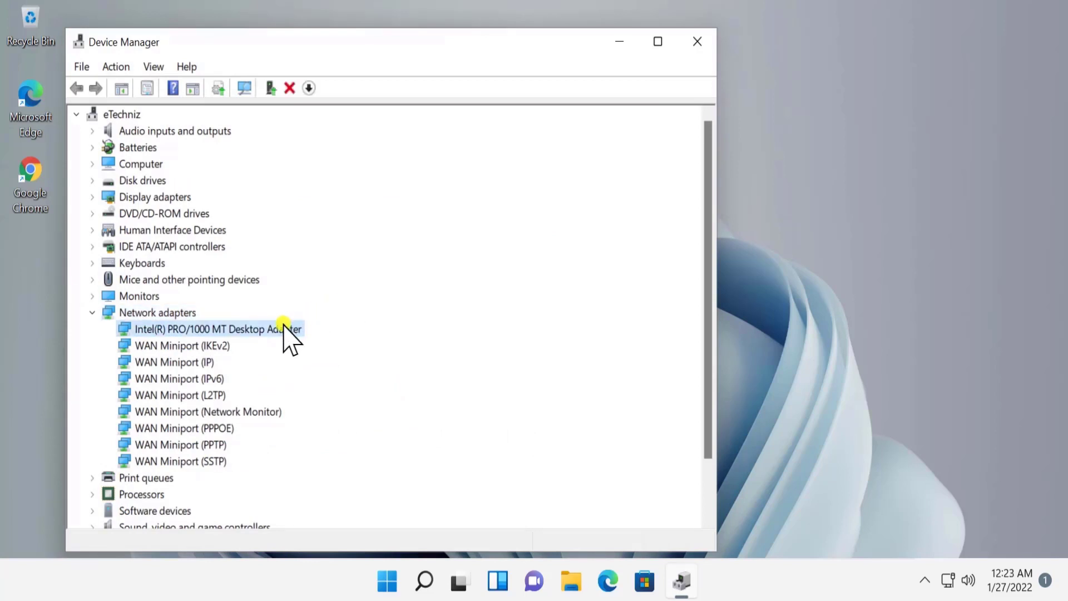
{"action": "right_click", "coordinate": [286, 330]}
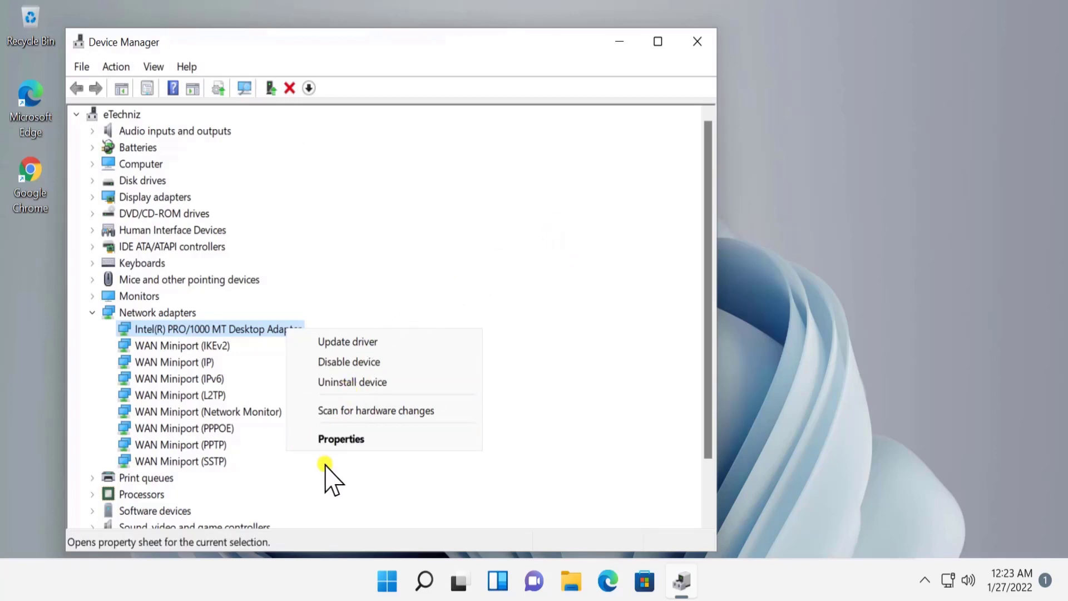
{"action": "left_click", "coordinate": [334, 443]}
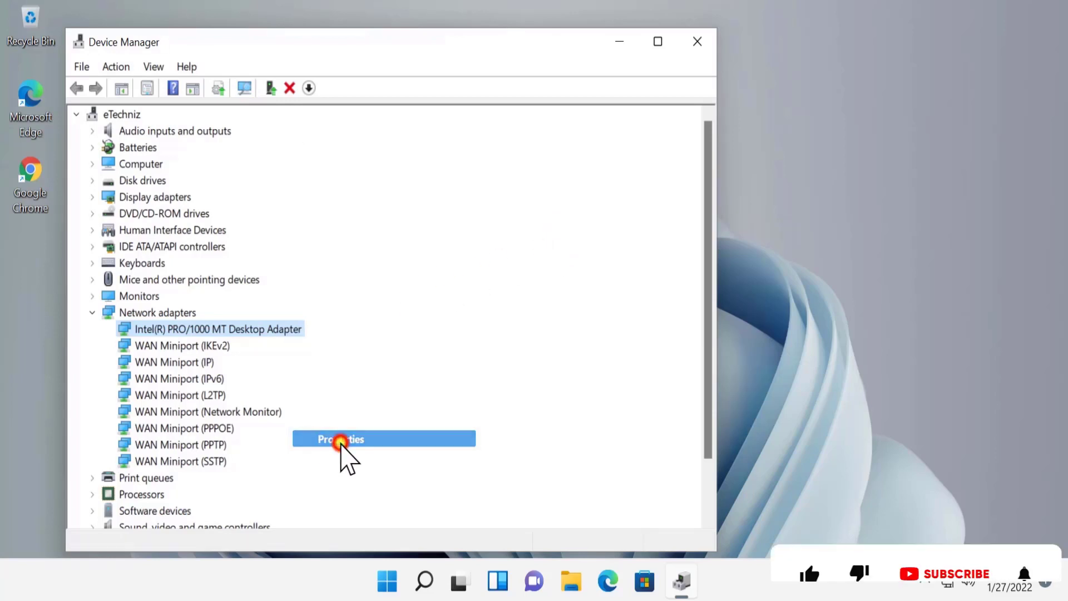
{"action": "left_click", "coordinate": [439, 135]}
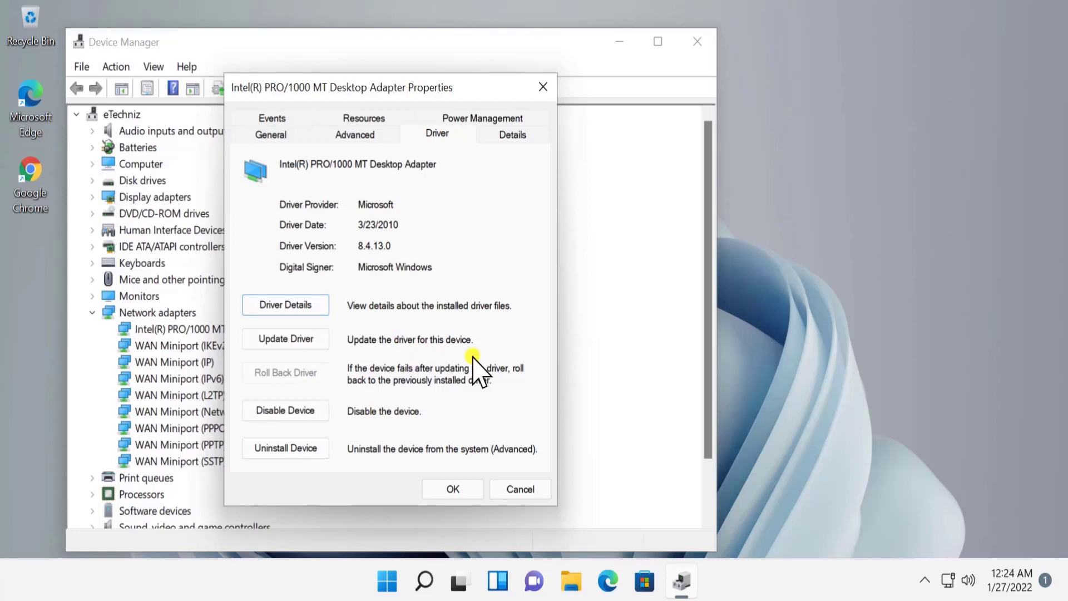
{"action": "left_click", "coordinate": [518, 490]}
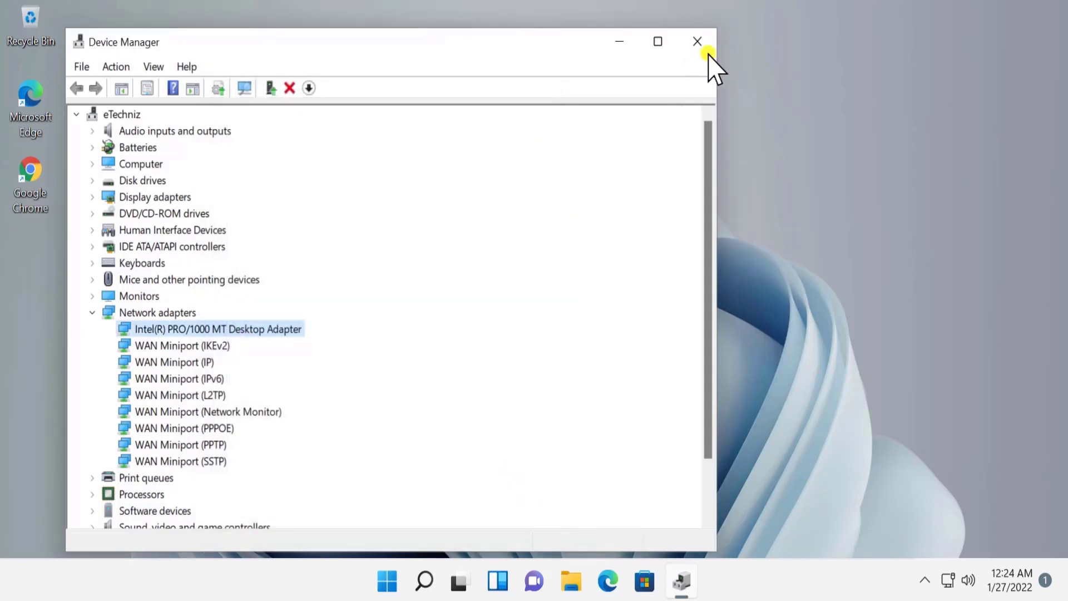
{"action": "left_click", "coordinate": [698, 42]}
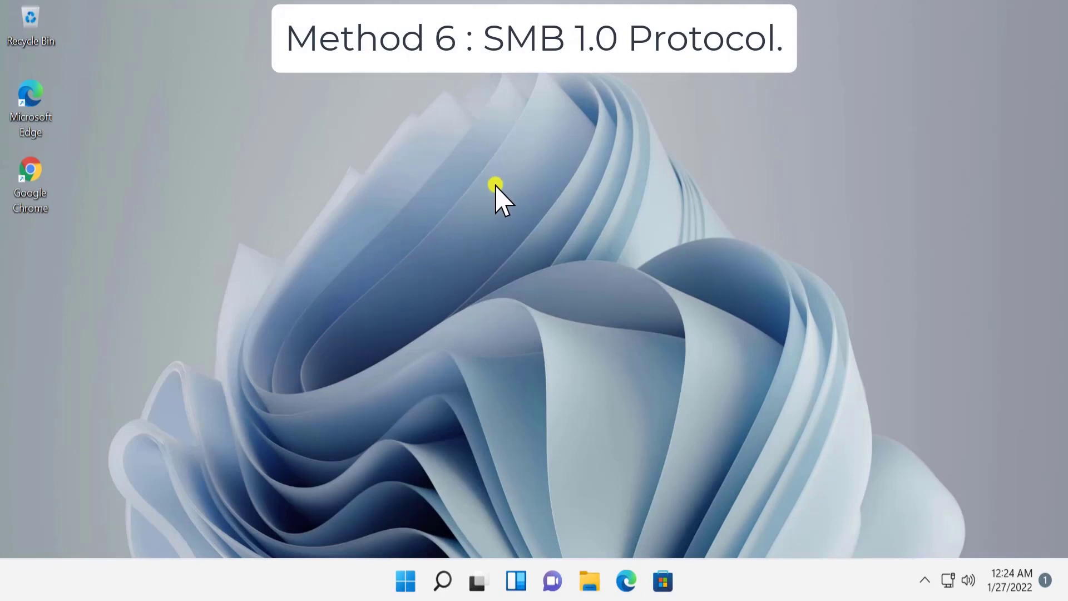
Open Control Panel and bring up the Windows Features dialog from Programs and Features
{"action": "left_click", "coordinate": [405, 581]}
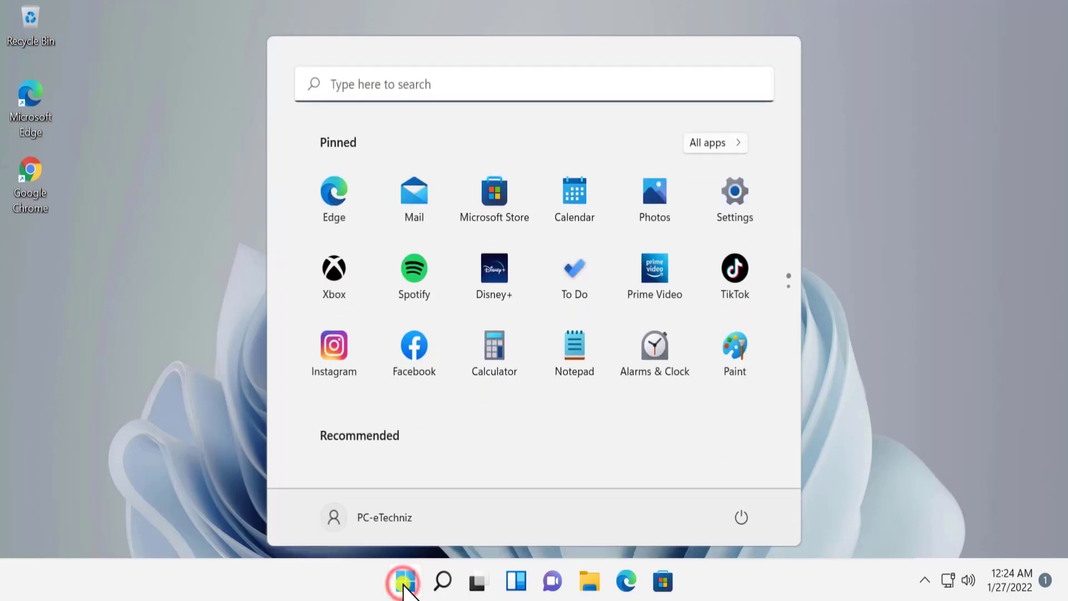
{"action": "left_click", "coordinate": [525, 74]}
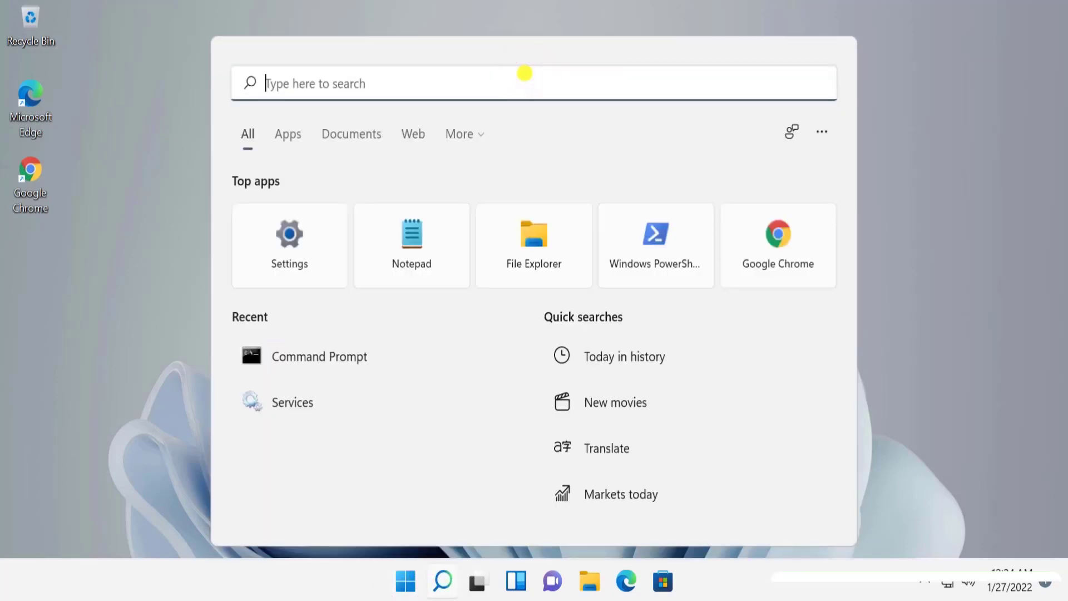
{"action": "type", "text": "contro"}
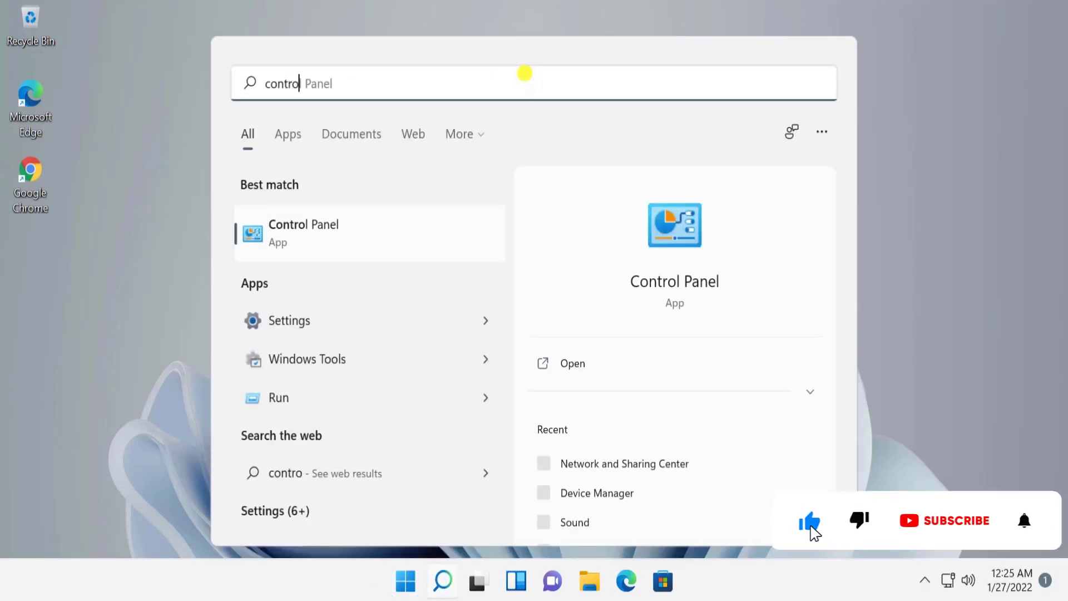
{"action": "left_click", "coordinate": [608, 369]}
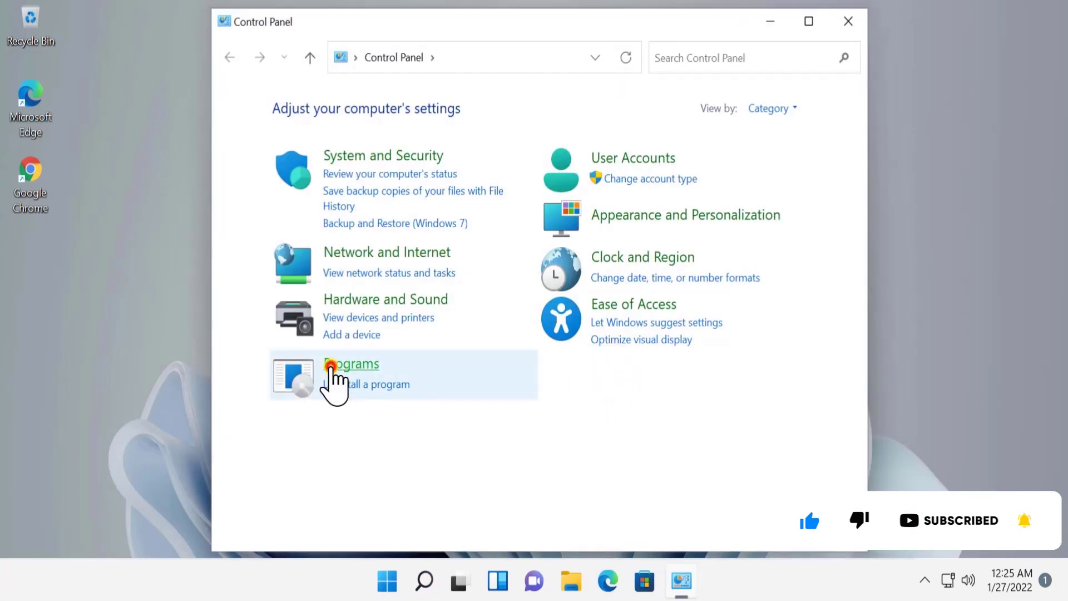
{"action": "left_click", "coordinate": [329, 367]}
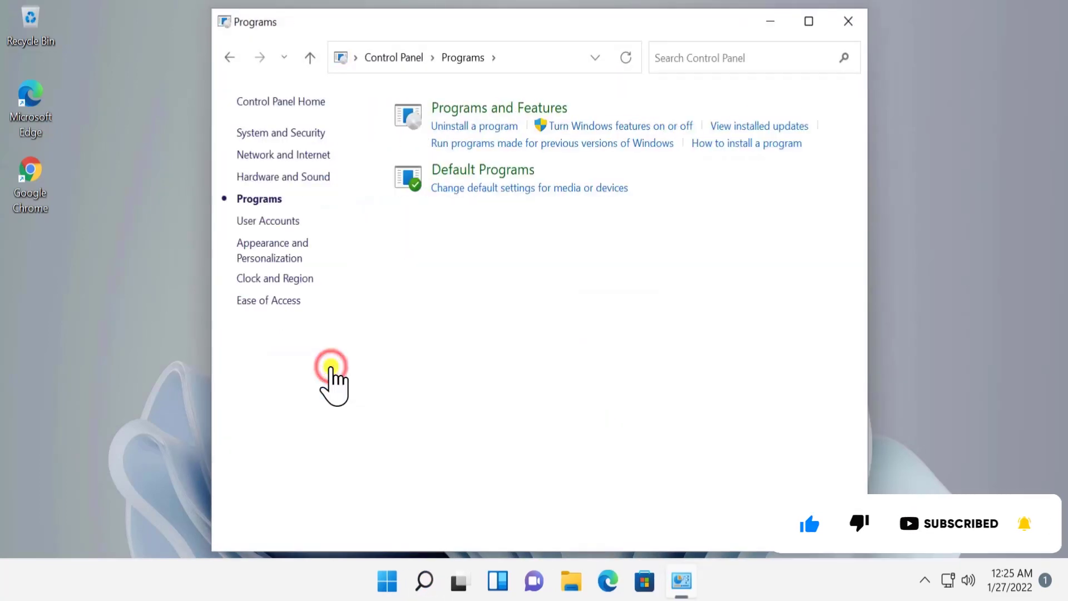
{"action": "left_click", "coordinate": [484, 107]}
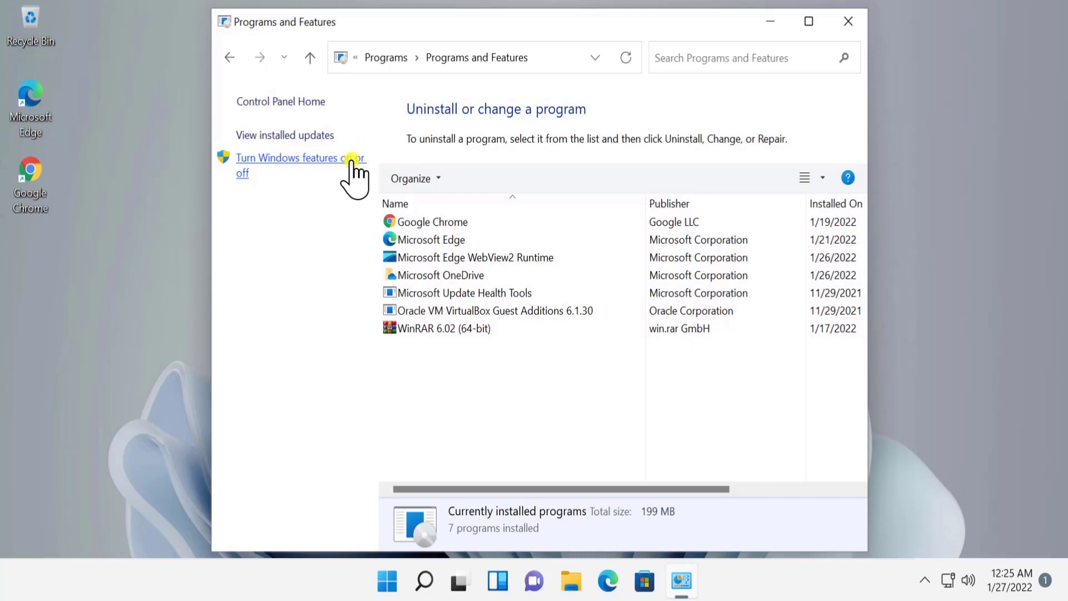
{"action": "left_click", "coordinate": [352, 160]}
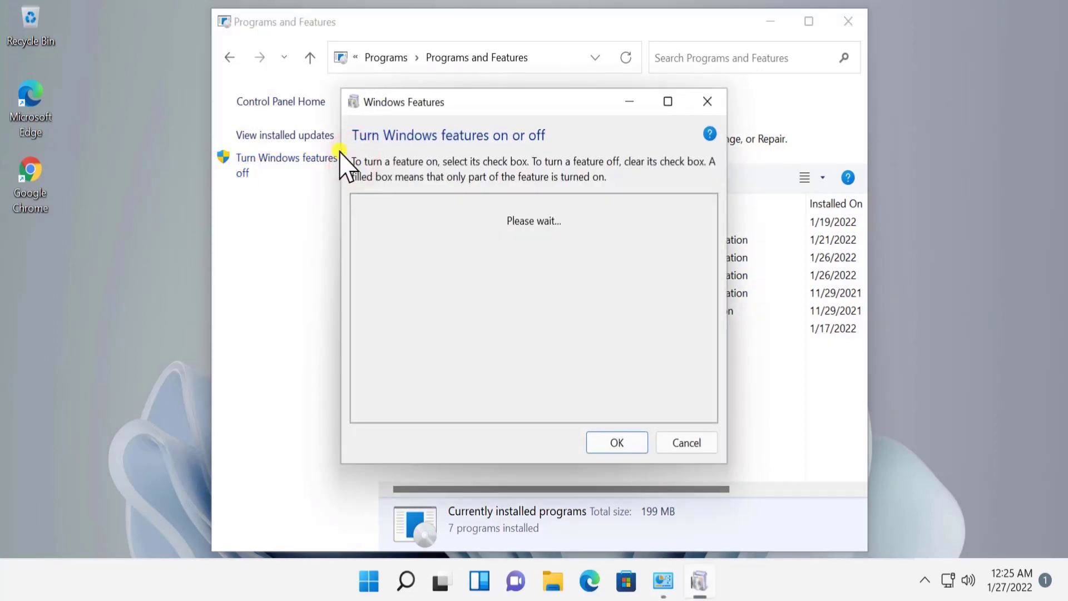
Select SMB 1.0/CIFS File Sharing Support in the Windows features list and expand it to show its subfeatures
{"action": "scroll", "coordinate": [514, 340], "scroll_direction": "down", "scroll_amount": 1}
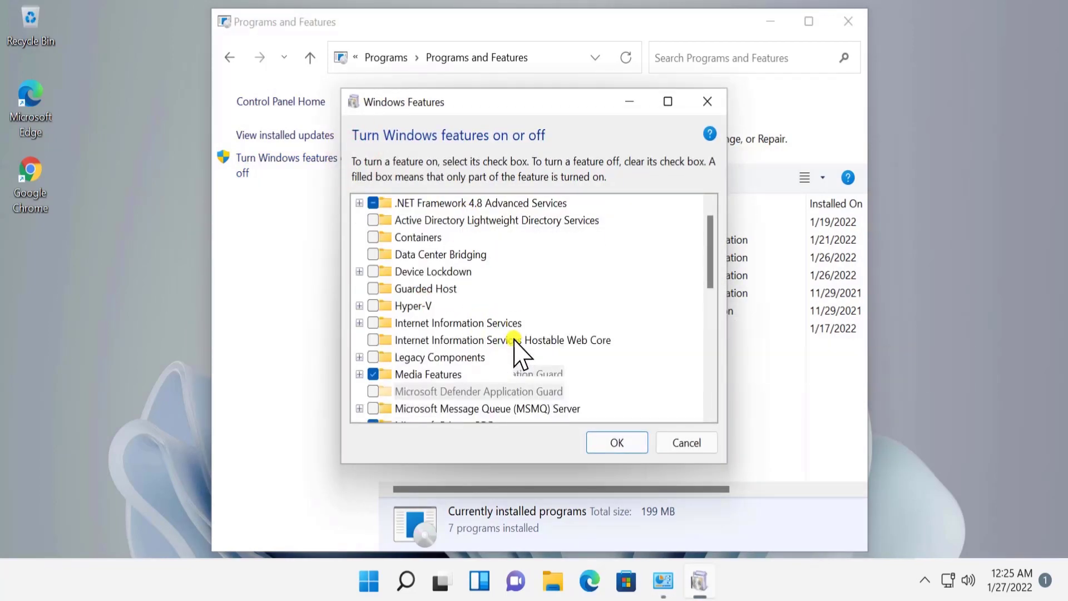
{"action": "scroll", "coordinate": [514, 340], "scroll_direction": "down", "scroll_amount": 4}
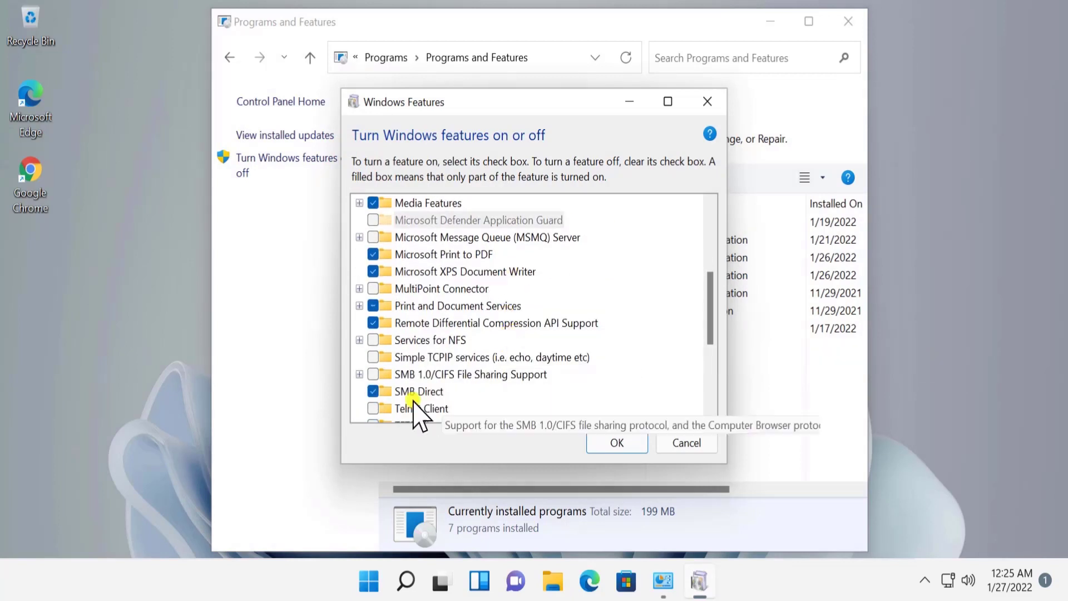
{"action": "left_click", "coordinate": [430, 377]}
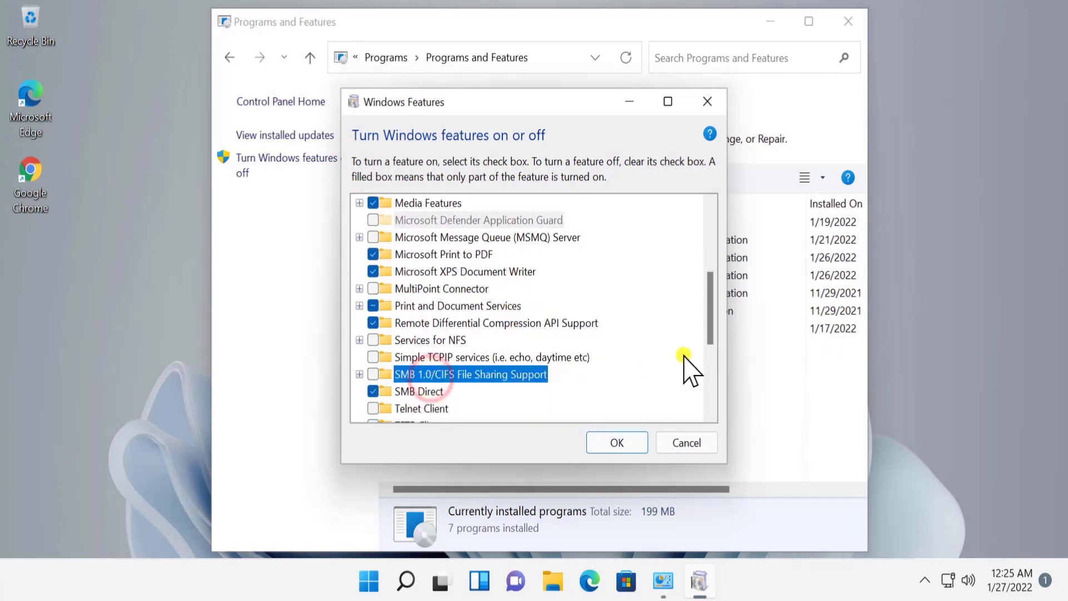
{"action": "left_click_drag", "start_coordinate": [707, 312], "coordinate": [707, 334]}
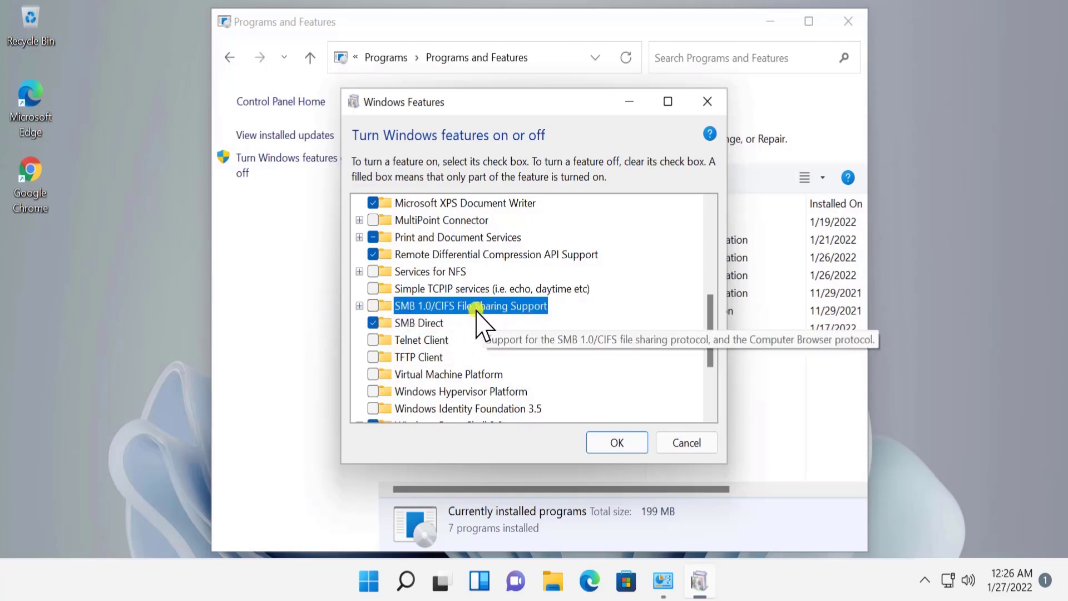
{"action": "left_click", "coordinate": [373, 306]}
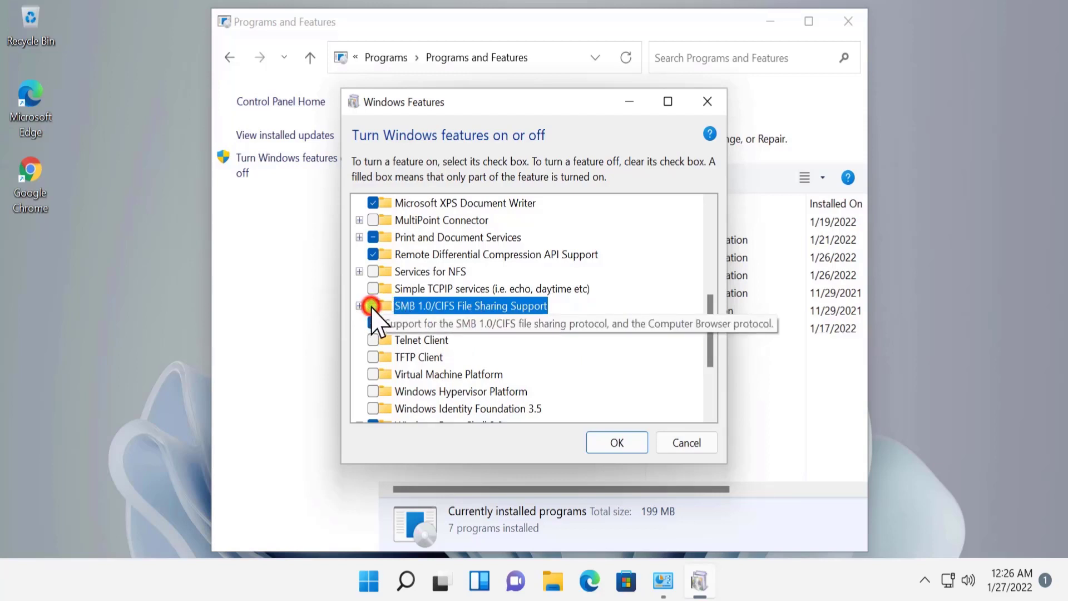
{"action": "left_click", "coordinate": [359, 305]}
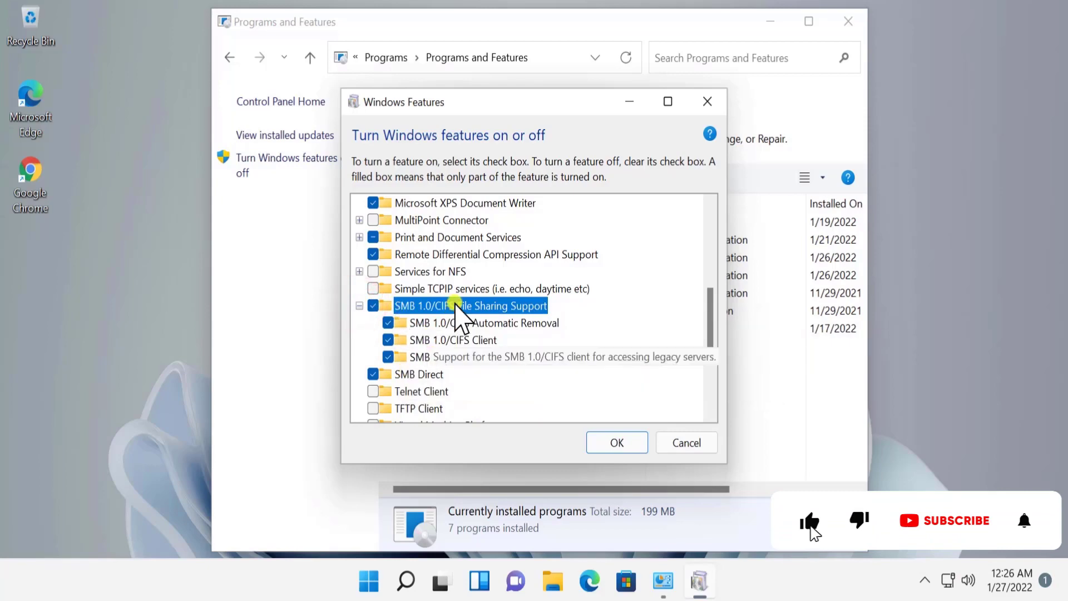
Deselect SMB 1.0/CIFS File Sharing Support, cancel the Windows feature changes and close Programs and Features
{"action": "left_click", "coordinate": [373, 305]}
{"action": "left_click", "coordinate": [689, 442]}
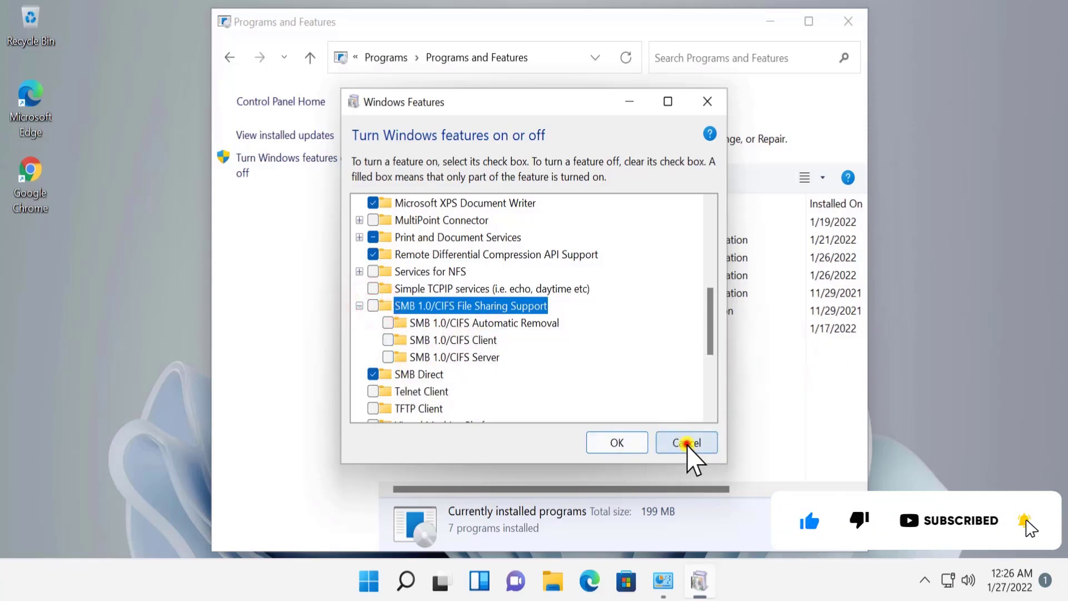
{"action": "left_click", "coordinate": [848, 23]}
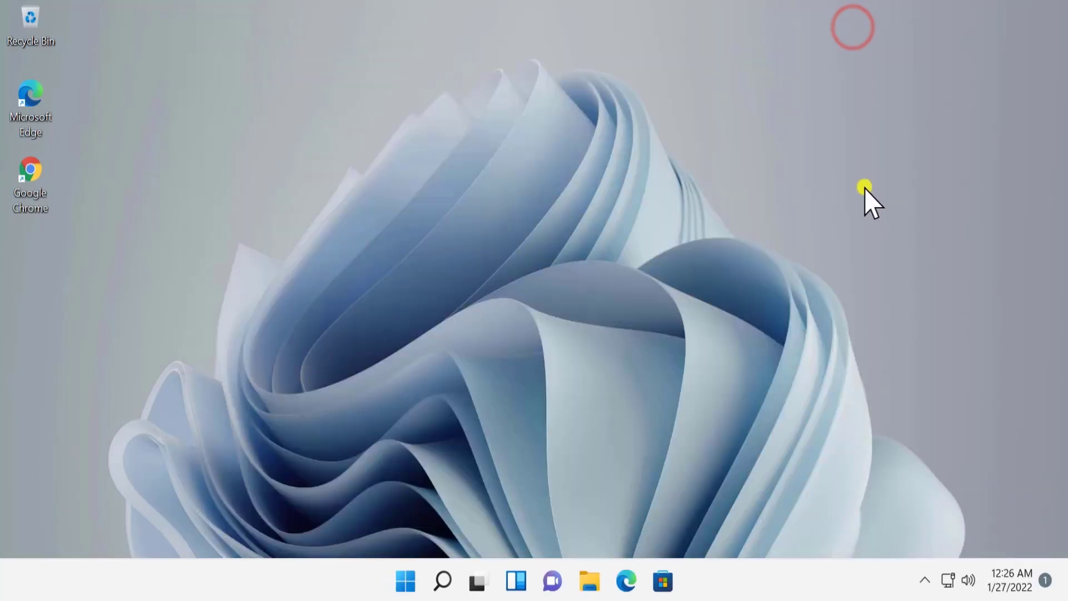